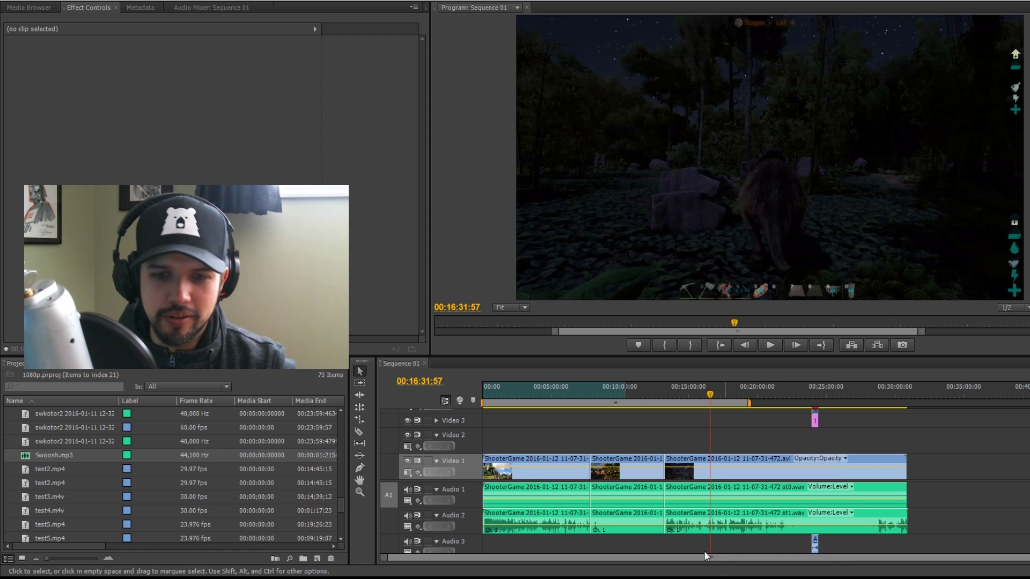
- Zoom the timeline in and park the playhead at 00:10:00:16 on the inventory screen
left_click_drag(1026, 557, 939, 561)
left_click(601, 395)
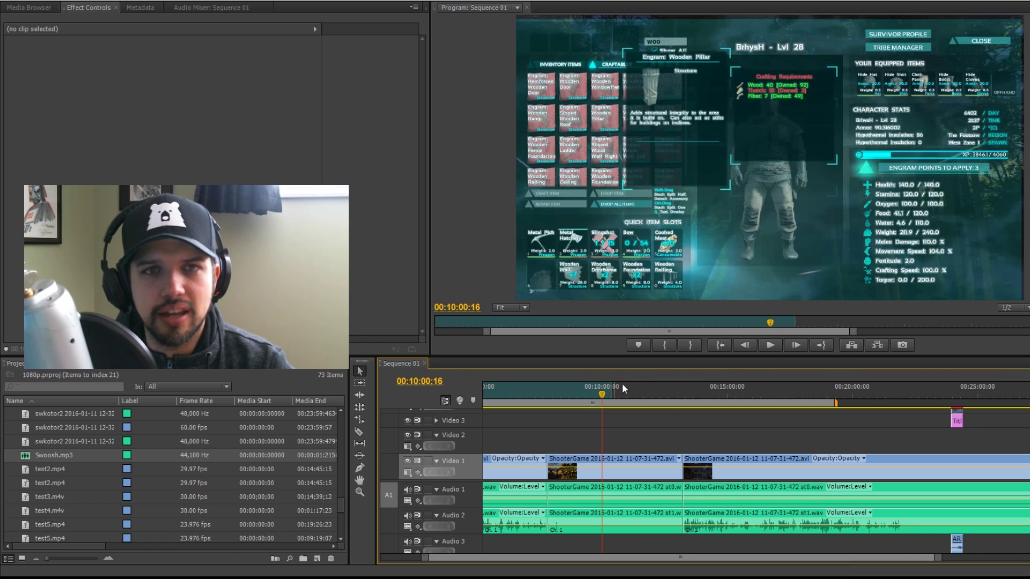
- Delete the middle gameplay clip along with its audio
left_click(230, 8)
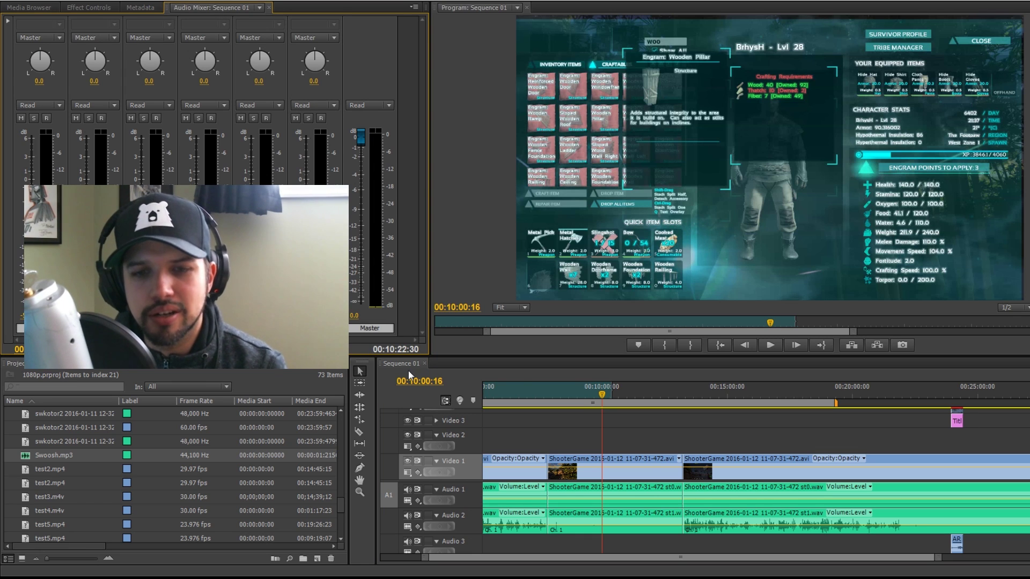
left_click_drag(571, 442, 615, 529)
key("Delete")
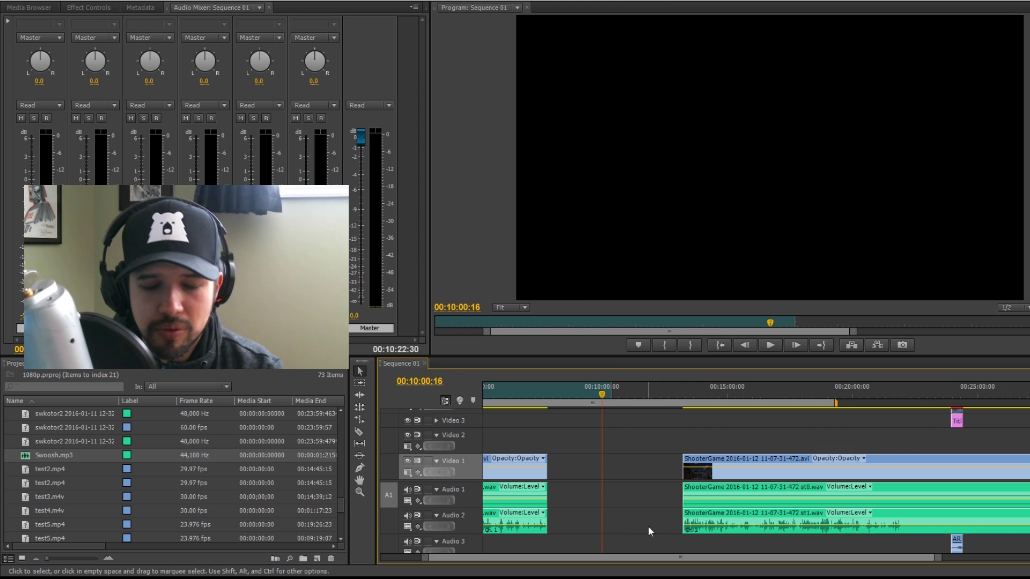
- Move the later gameplay clip earlier onto Video 2 and extend the Video 1 clip's end beneath it
left_click_drag(655, 451, 710, 530)
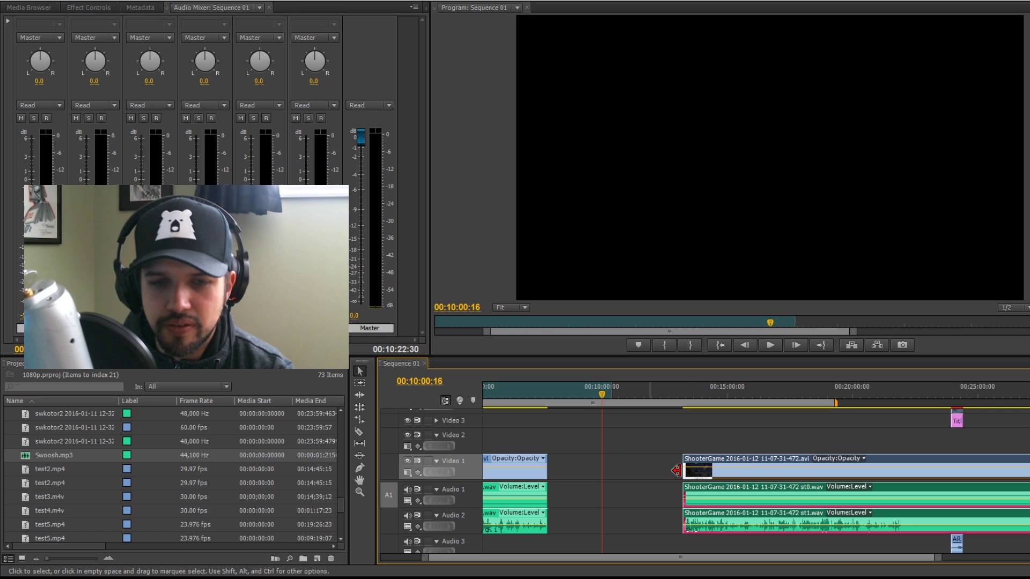
left_click_drag(738, 475, 620, 449)
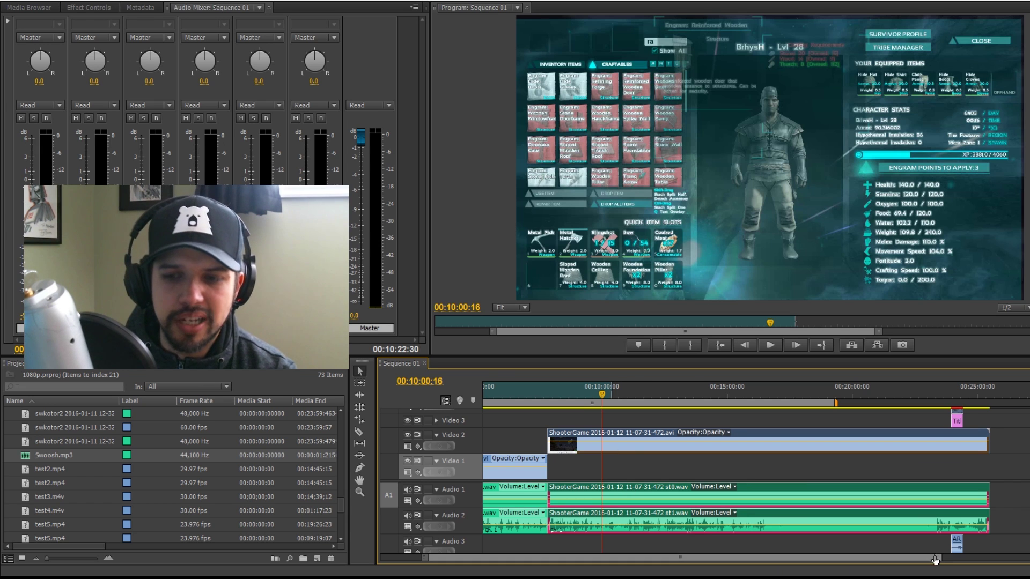
left_click_drag(935, 560, 832, 560)
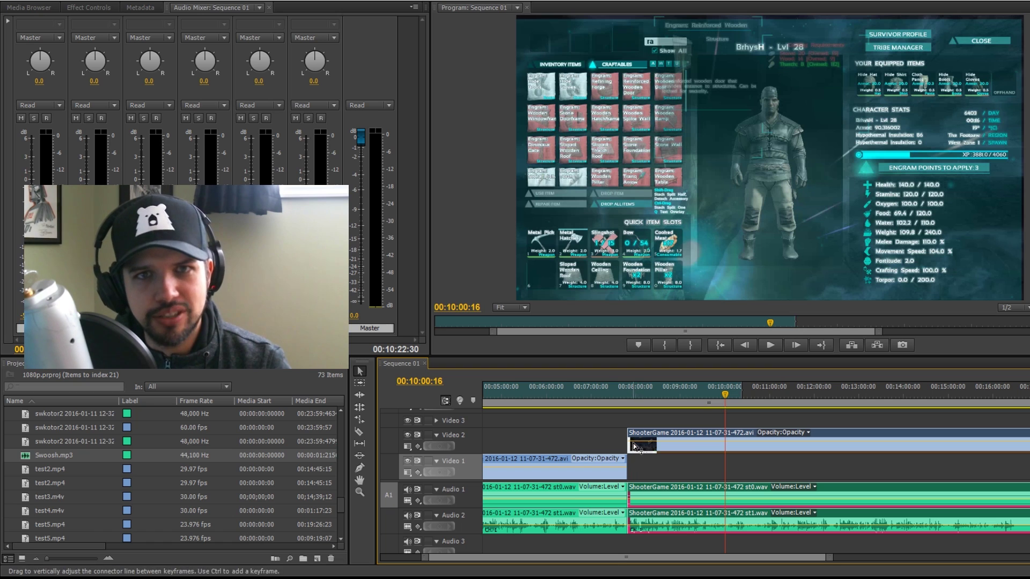
left_click(632, 466)
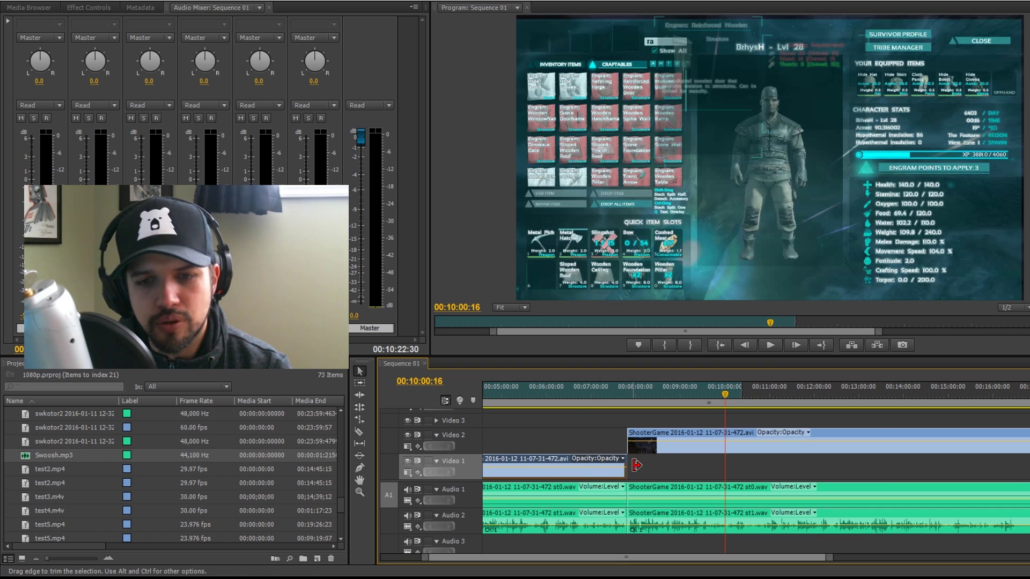
left_click_drag(636, 466, 646, 465)
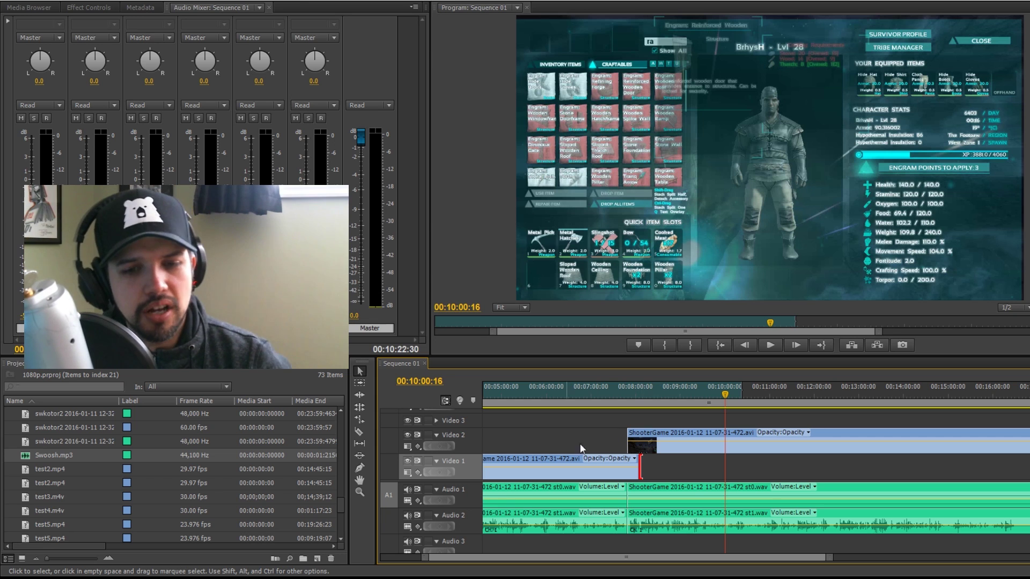
- Trim the in points of the Video 2 clip and its audio near 07:49:27
left_click(626, 395)
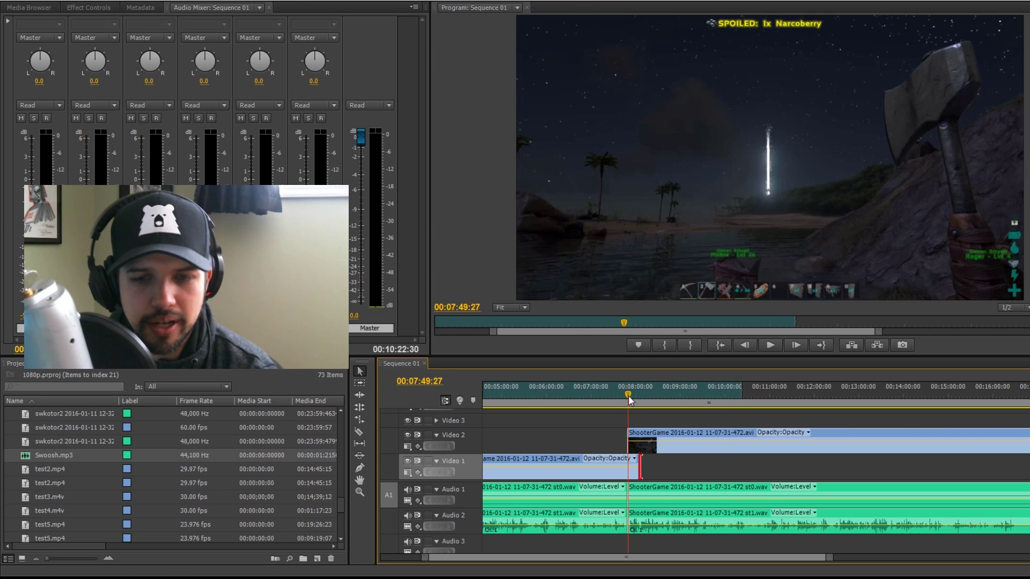
left_click_drag(830, 559, 700, 563)
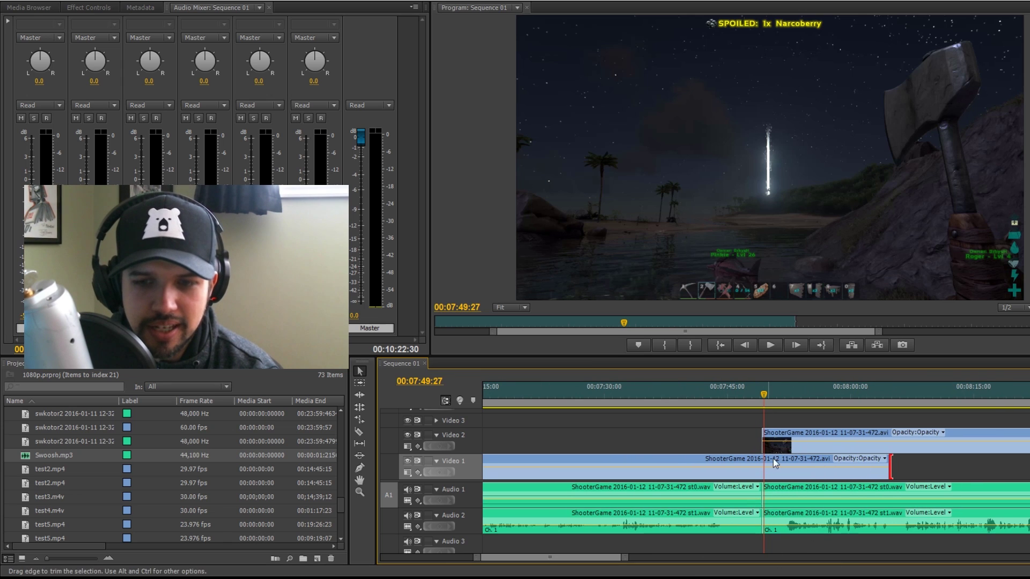
left_click_drag(768, 438, 782, 437)
left_click_drag(766, 491, 779, 519)
- Slide the trimmed clip and its audio left to overlap the end of the Video 1 clip
left_click(955, 525)
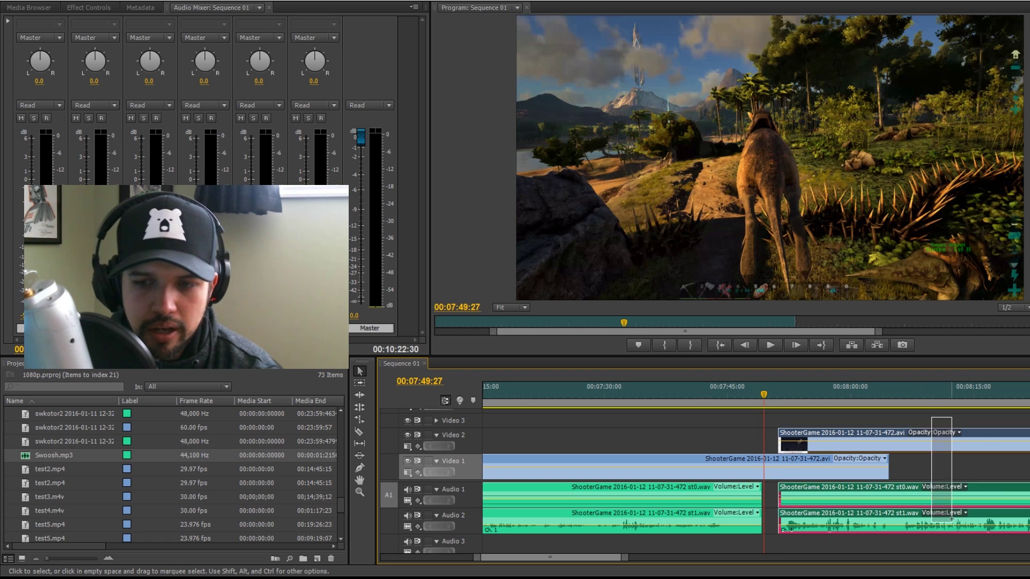
left_click_drag(980, 437, 959, 433)
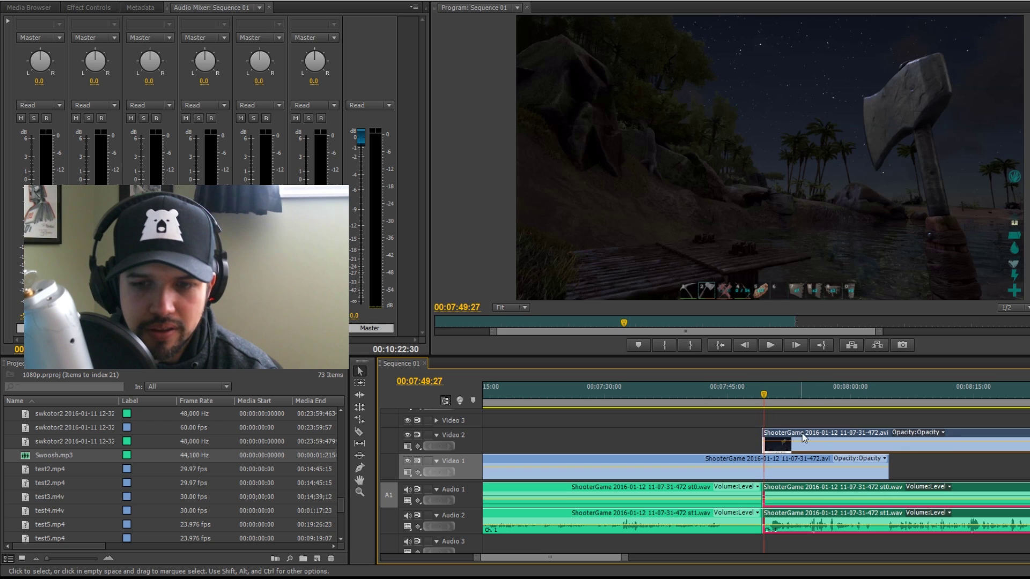
left_click_drag(803, 433, 773, 438)
left_click(884, 459)
left_click(913, 458)
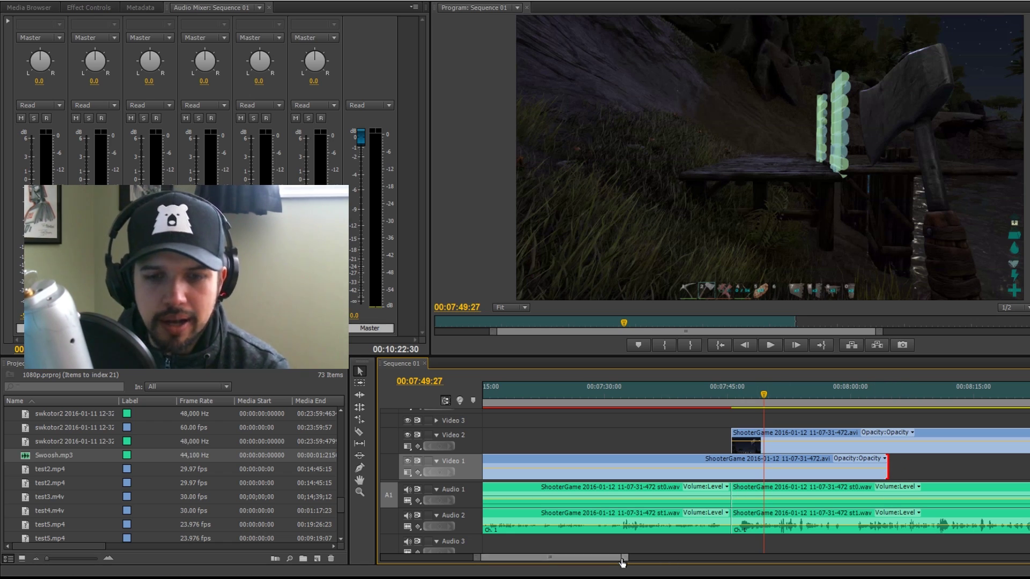
key("minus")
key("equal")
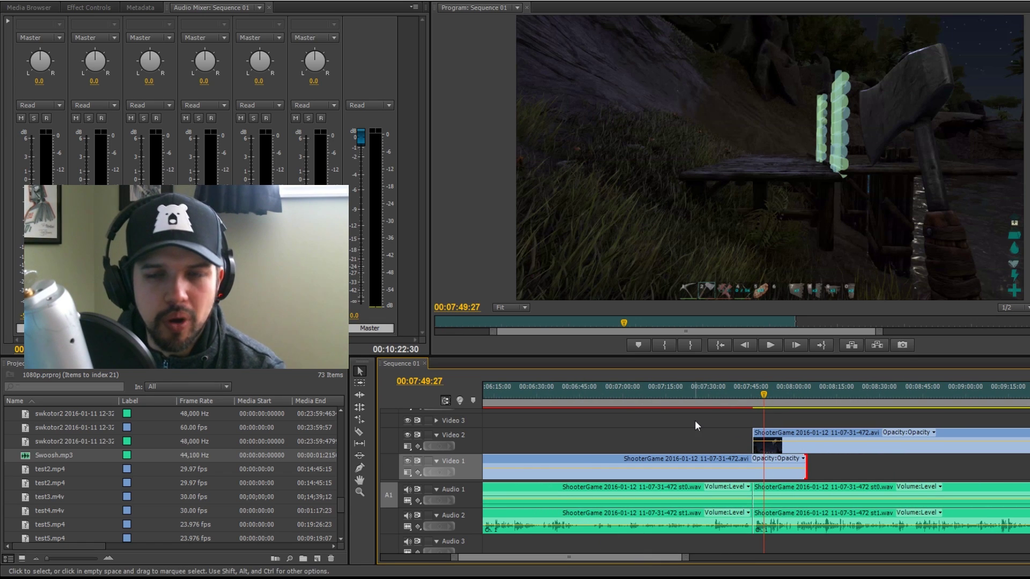
- Apply Linear Wipe from the 'lin'-filtered Effects list to the Video 2 gameplay clip
left_click(101, 367)
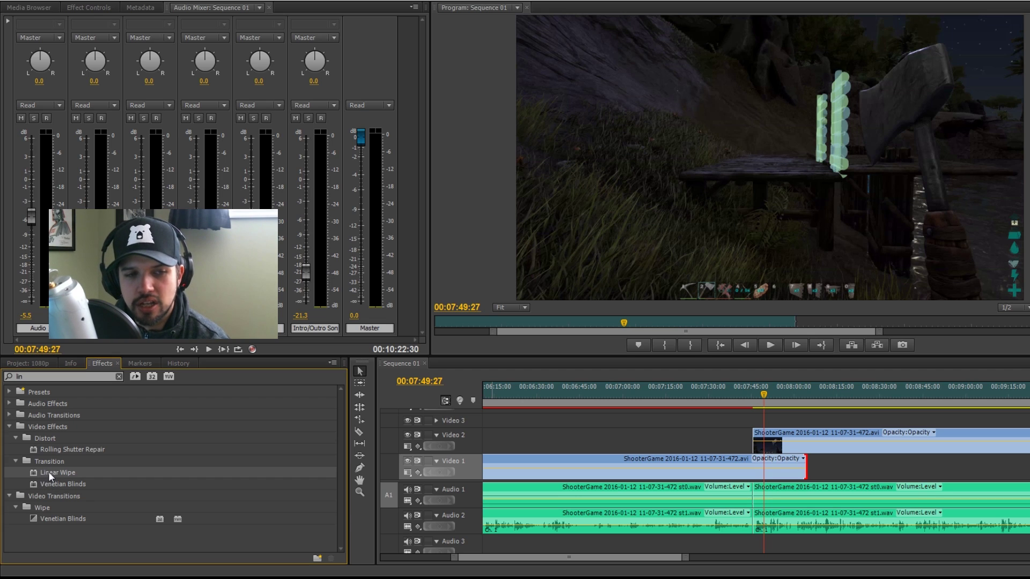
mouse_move(50, 473)
left_mouse_down()
mouse_move(267, 476)
mouse_move(768, 440)
left_mouse_up()
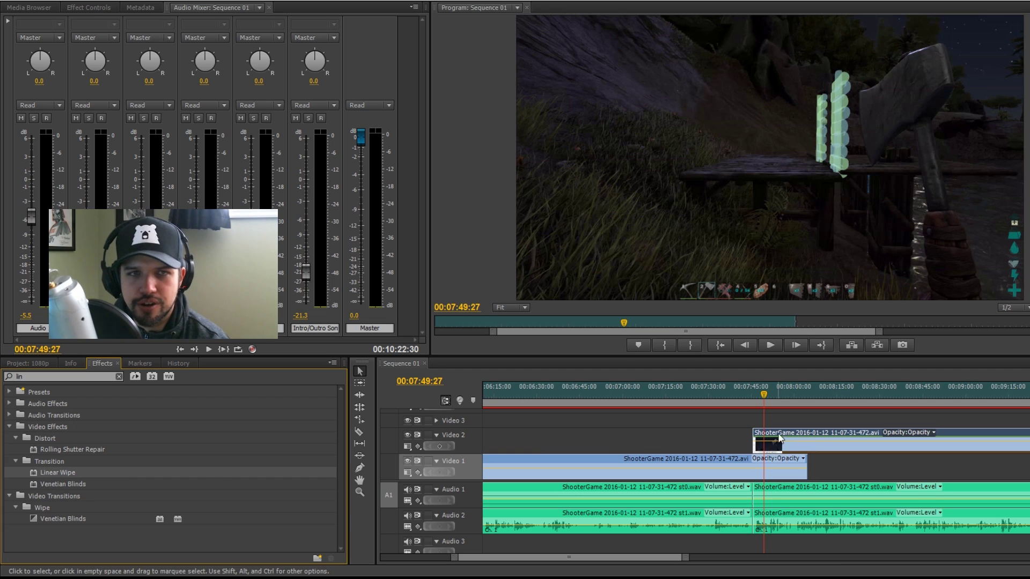
left_click_drag(760, 397, 754, 398)
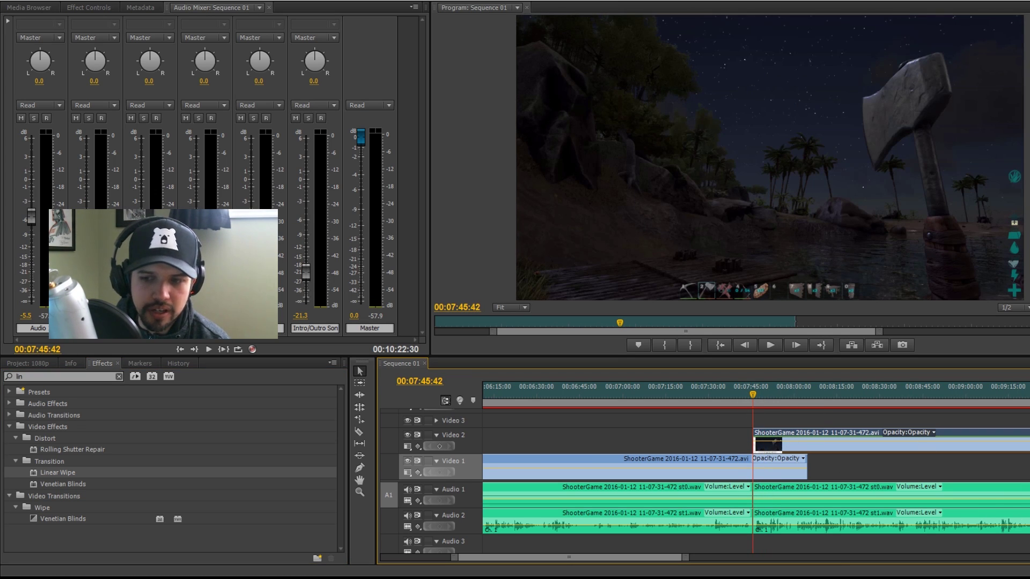
scroll(1025, 488, "down", 2)
scroll(1025, 488, "down", 1)
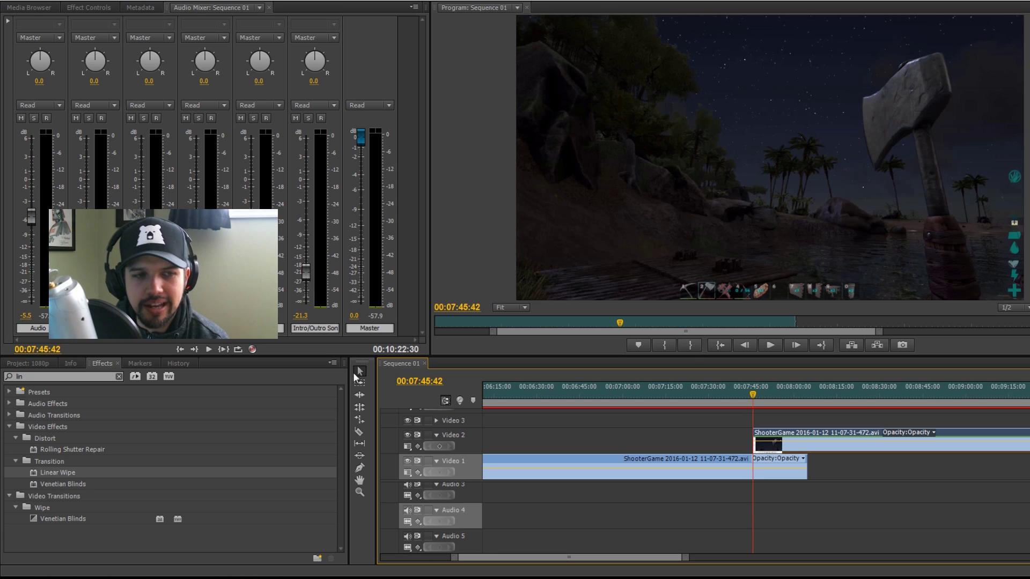
- Place Swoosh.mp3 on Audio 4 at the Video 2 clip's start and park the playhead on its first frame
left_click(37, 365)
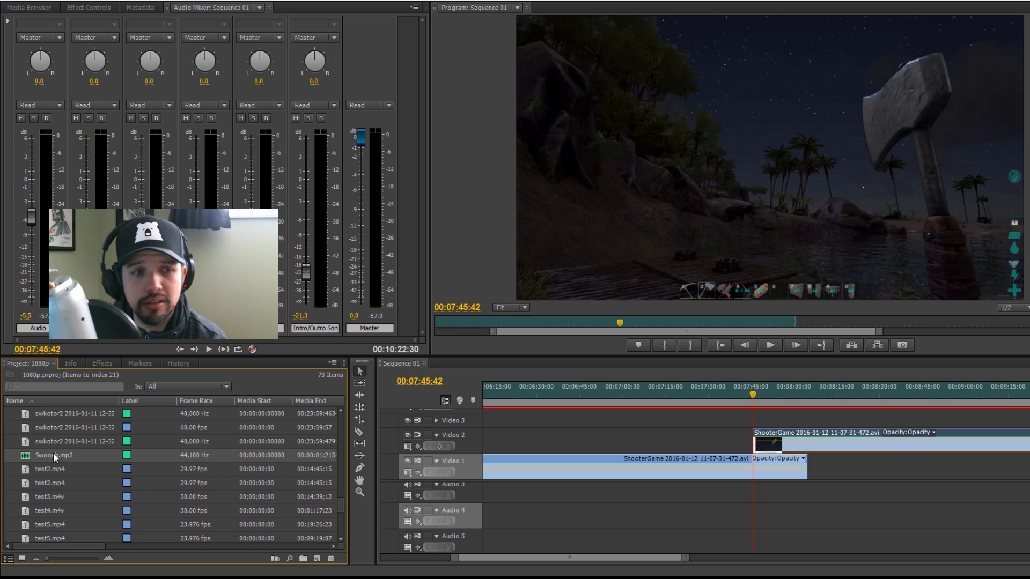
left_click_drag(56, 456, 753, 527)
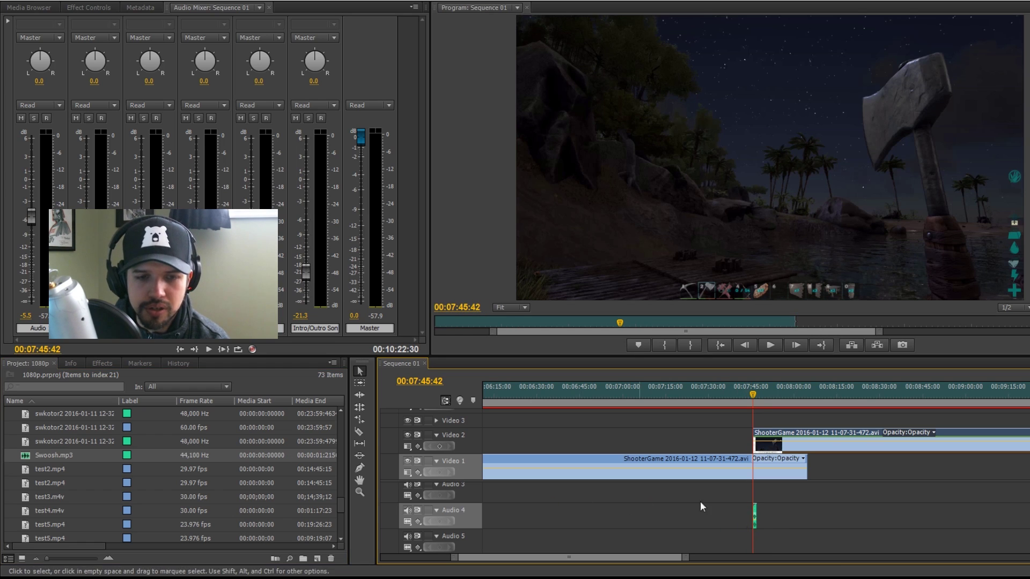
left_click_drag(689, 561, 602, 563)
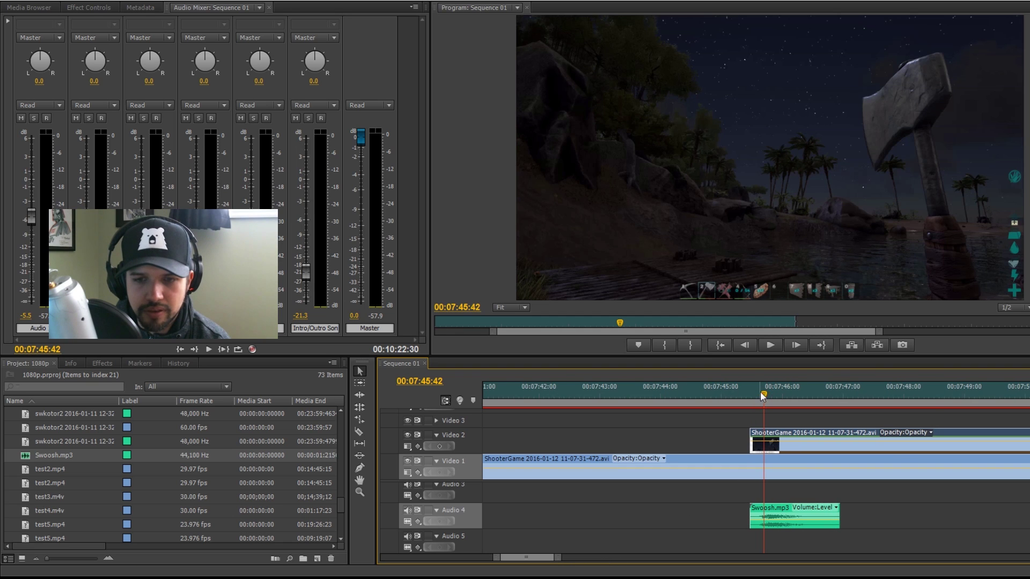
left_click_drag(758, 391, 752, 394)
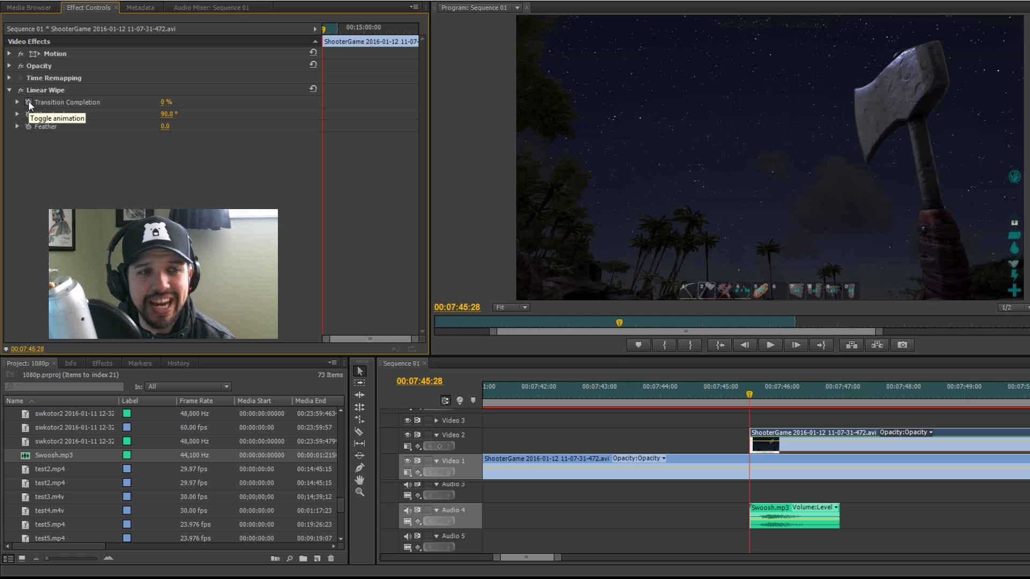
- Remove the Transition Completion keyframe, then play from the Video 2 clip's start
left_click(30, 100)
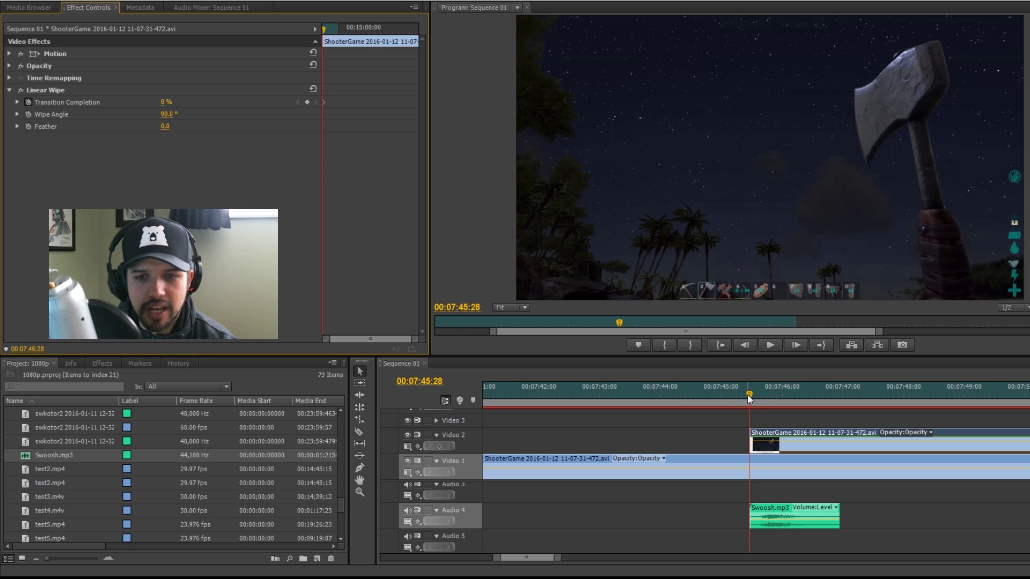
left_click(29, 102)
left_click(594, 295)
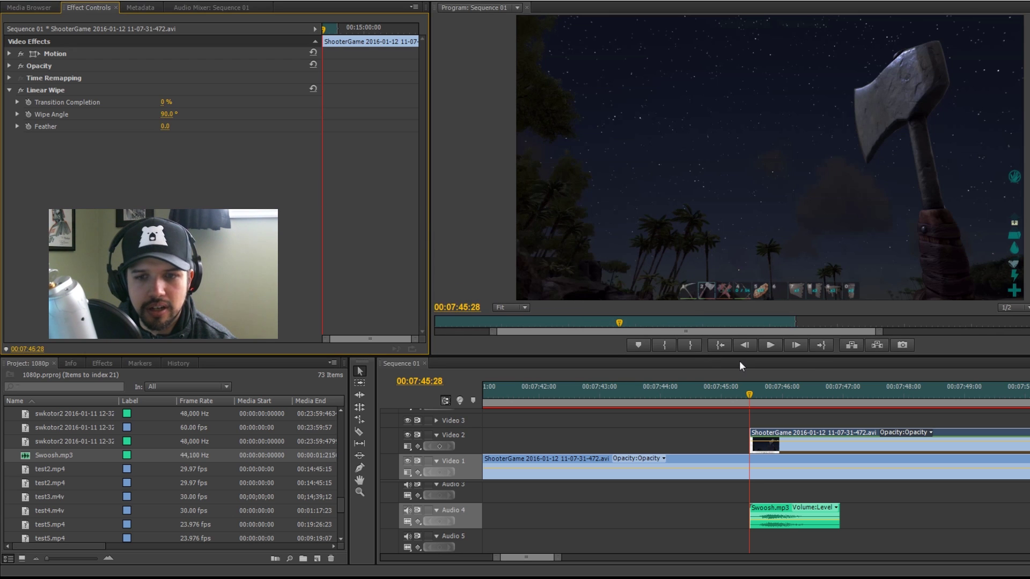
left_click(751, 394)
left_click(770, 346)
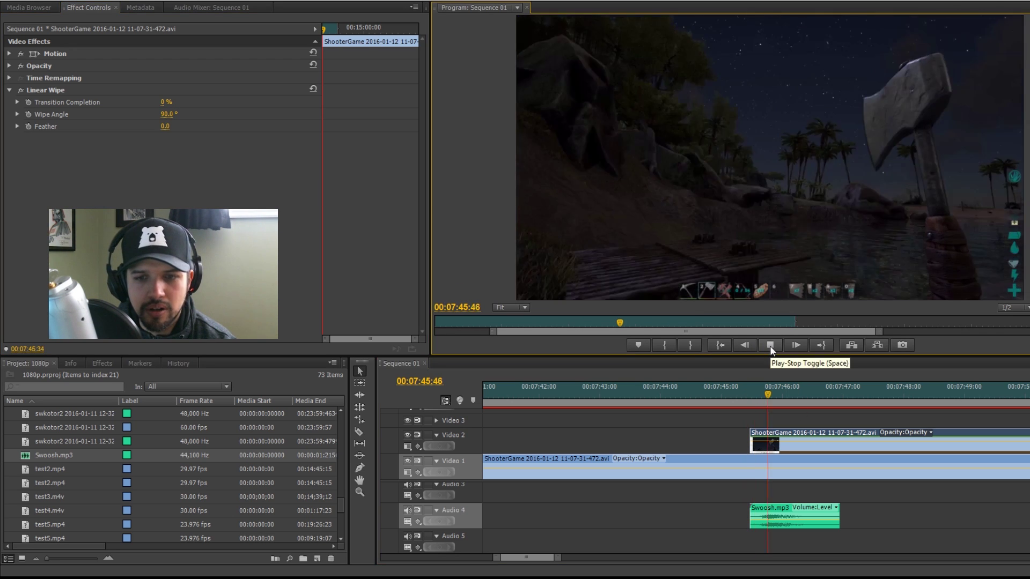
left_click(753, 394)
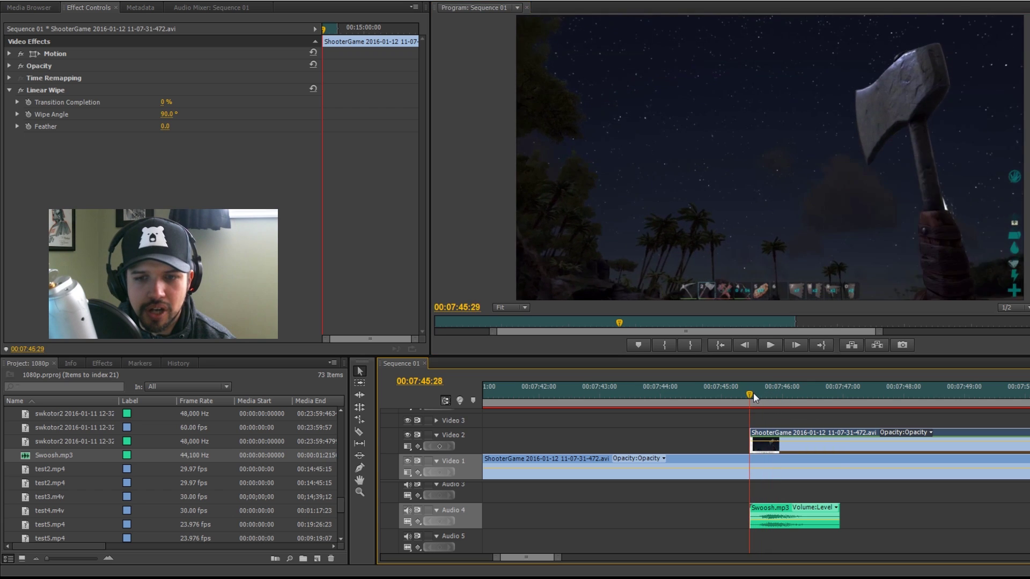
- Step between frames to settle on 00:07:45:28, the first night frame
left_click(752, 391)
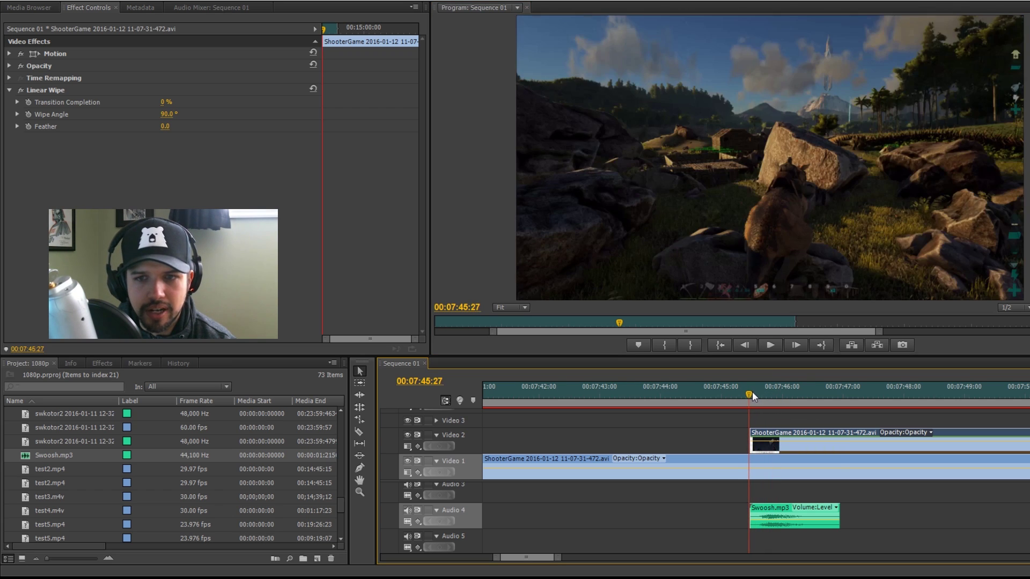
left_click(752, 391)
key("Left")
key("Right")
key("Left")
key("Right")
key("Left")
key("Right")
key("Left")
key("Right")
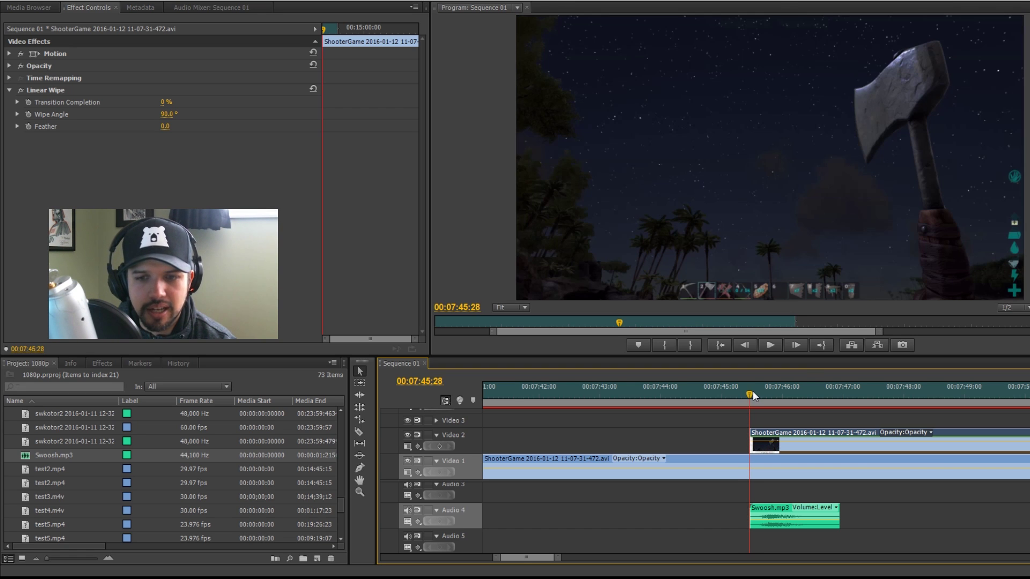
- Keyframe Transition Completion from 100% at the cut to 0% at 00:07:45:55
left_click_drag(165, 105, 193, 102)
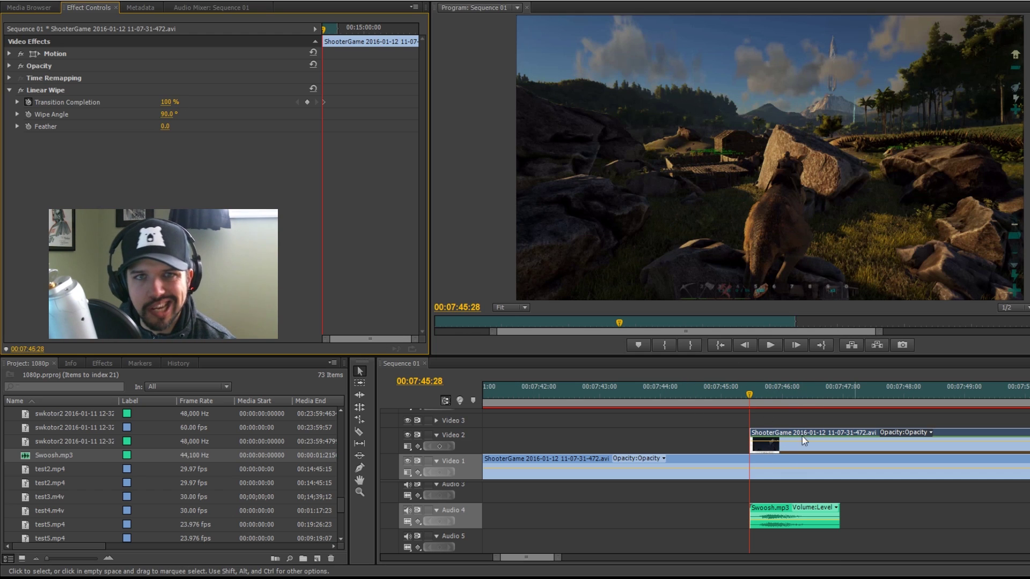
left_click(796, 345)
left_click(796, 345)
left_click(796, 345)
left_click(796, 345)
left_click(797, 346)
left_click(796, 346)
left_click(796, 346)
left_click(796, 346)
left_click(797, 346)
left_click(797, 346)
left_click(797, 346)
left_click(796, 346)
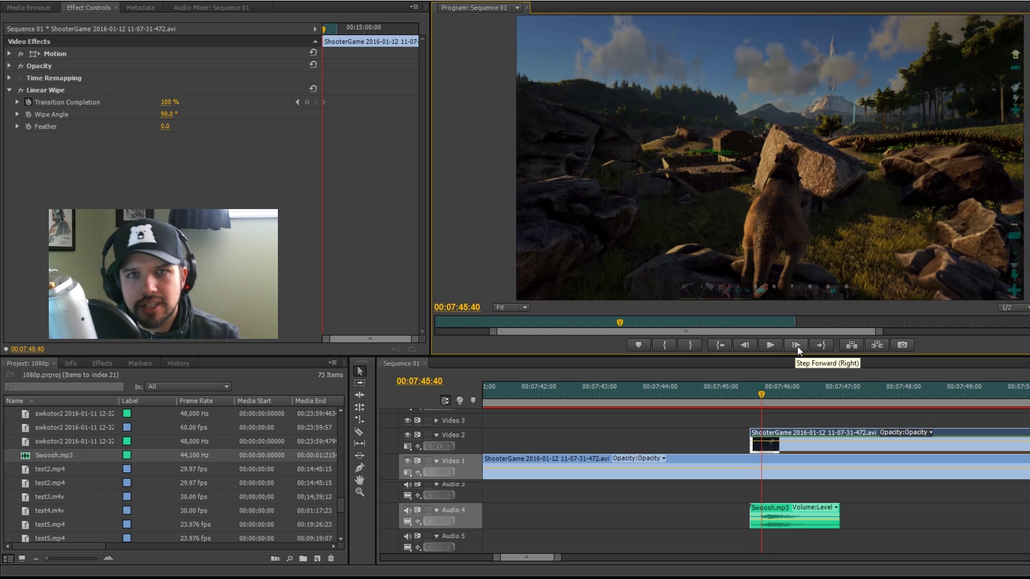
left_click(797, 346)
left_click(797, 346)
left_click(797, 346)
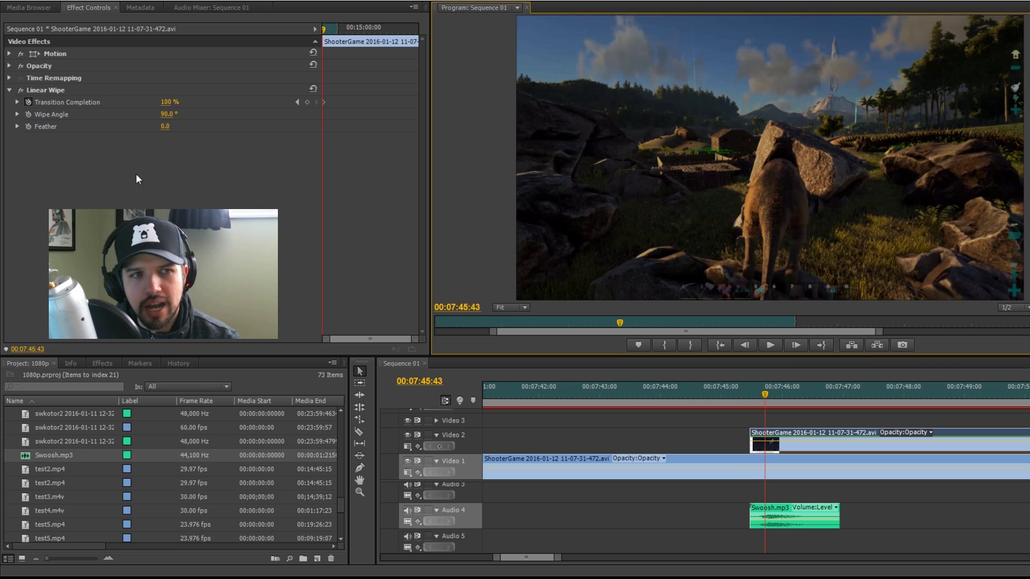
left_click_drag(162, 107, 123, 107)
- Play back and scrub through the wipe reveal to review it
left_click_drag(756, 396, 739, 400)
left_click(770, 346)
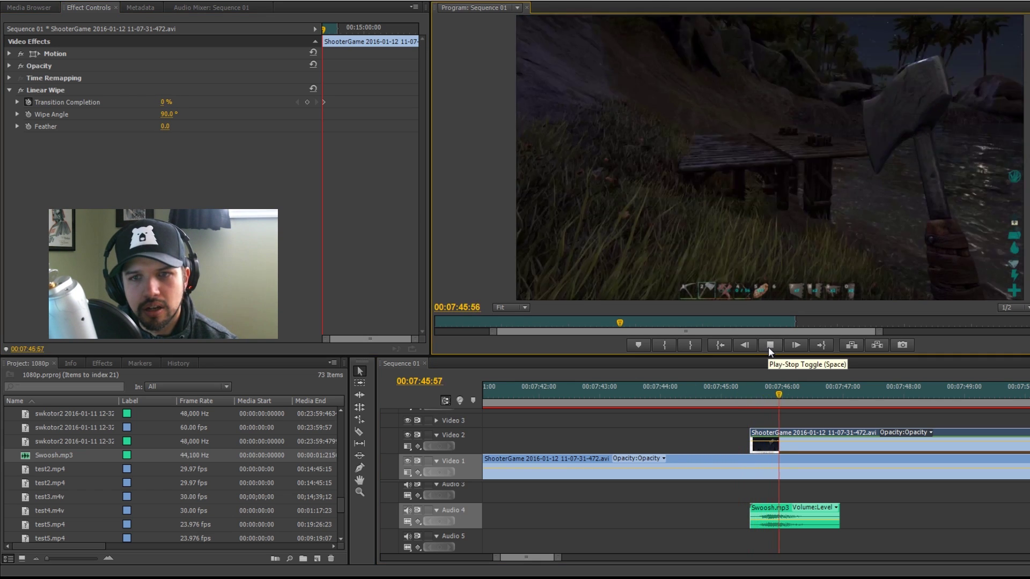
left_click(791, 397)
left_click_drag(791, 398, 747, 405)
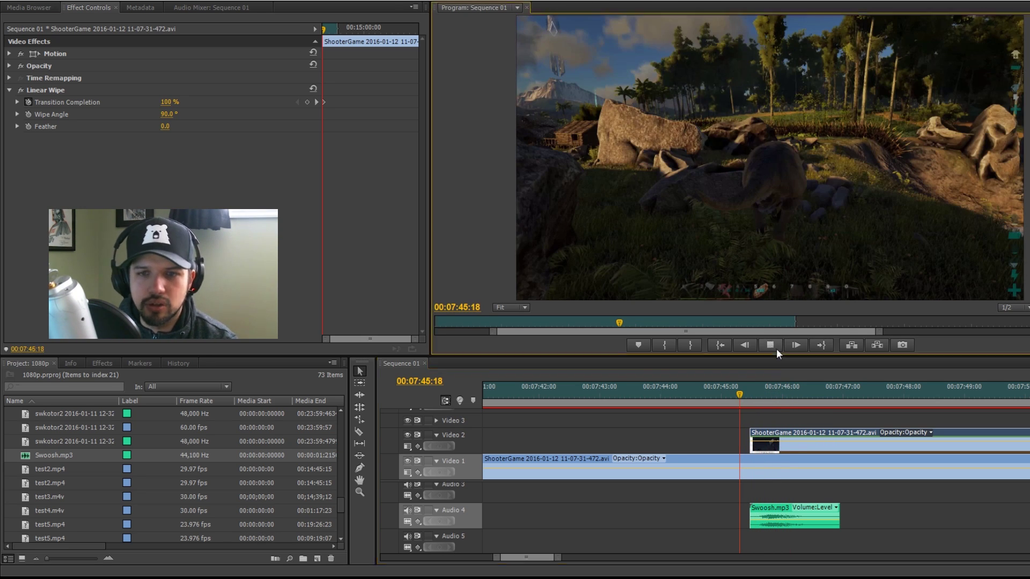
left_click(777, 347)
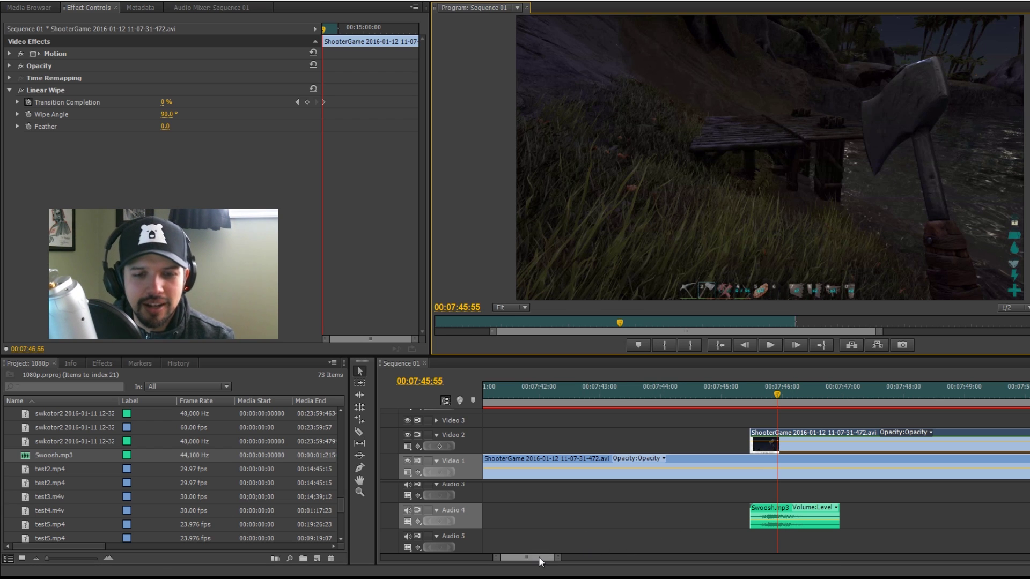
left_click_drag(557, 560, 891, 568)
- Razor the video and audio clips at 00:16:23:16, where the silence begins
left_click(617, 501)
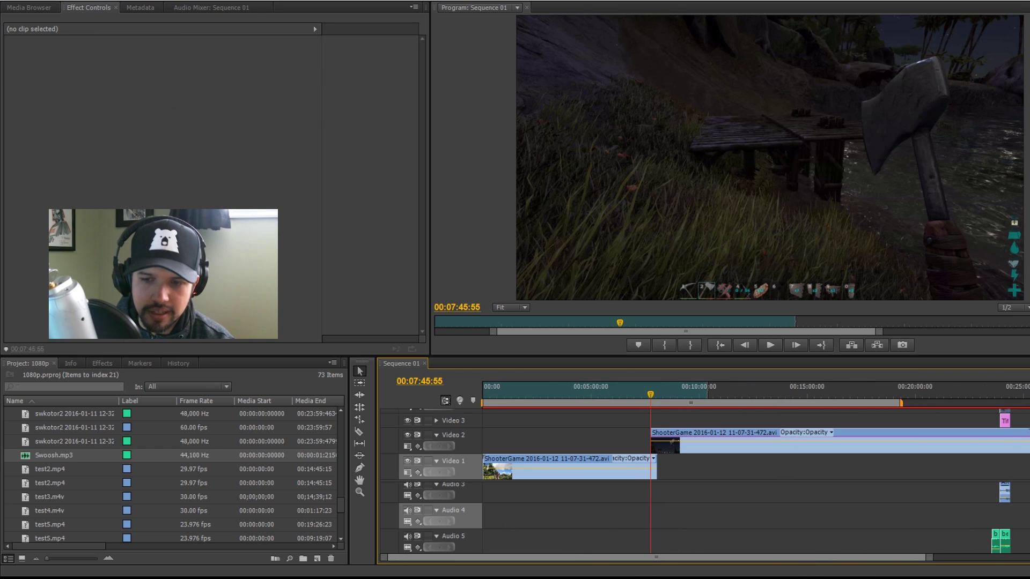
left_click(360, 432)
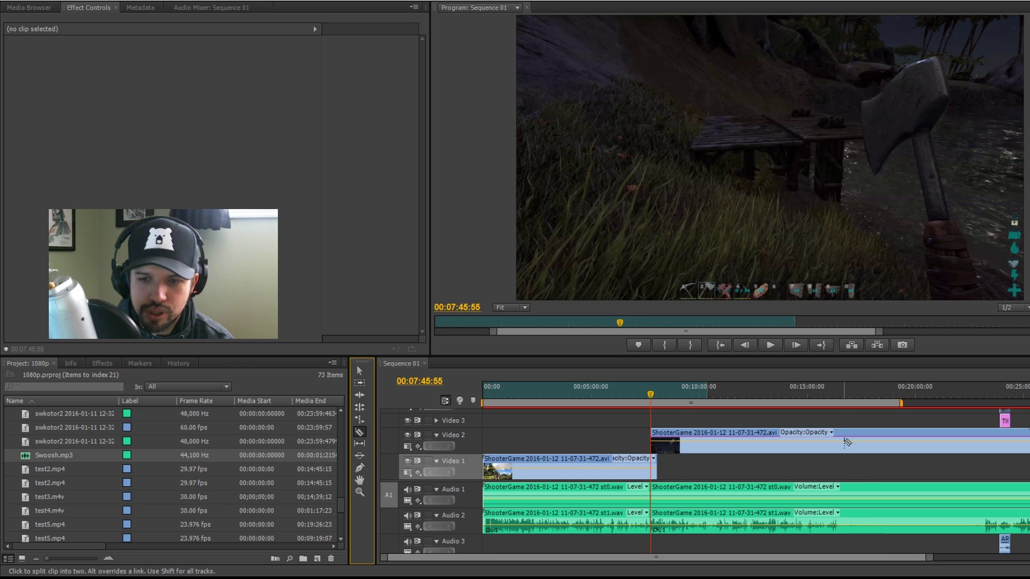
left_click(836, 394)
left_click_drag(927, 562, 783, 562)
left_click_drag(763, 394, 773, 394)
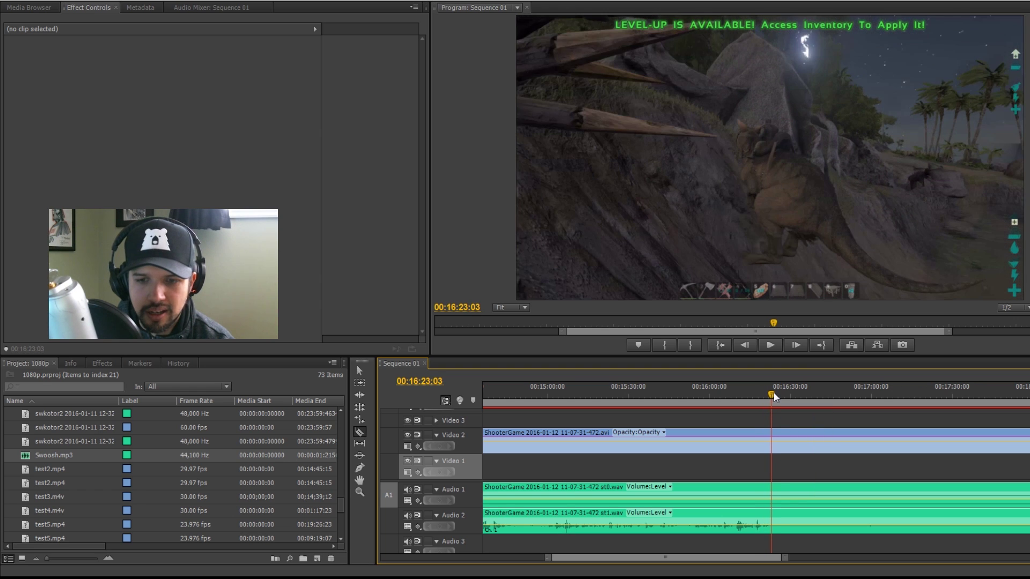
left_click(774, 518)
left_click(773, 445)
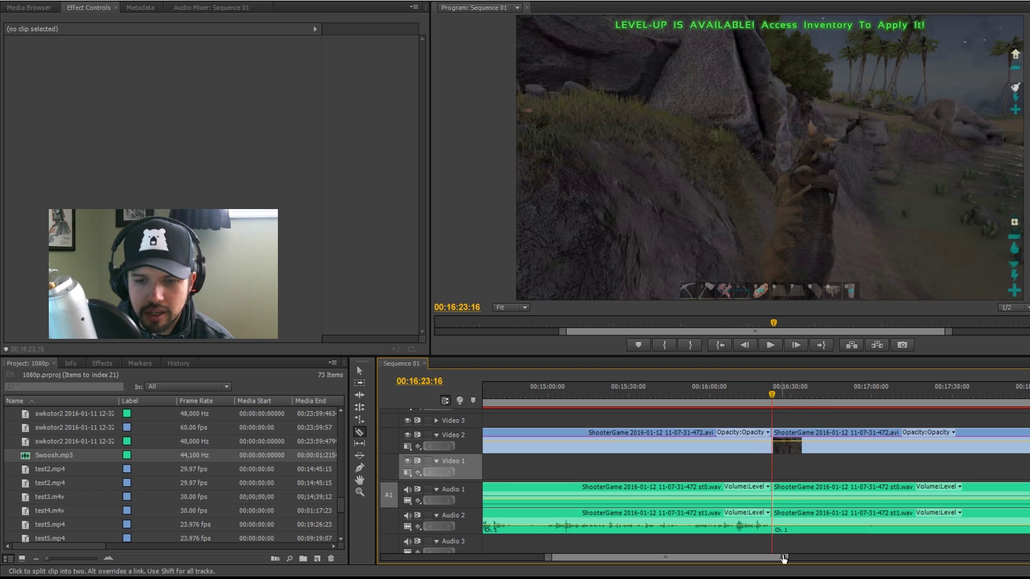
- Razor the video and both audio clips at 00:23:12:09, where the action resumes
left_click_drag(782, 558, 982, 558)
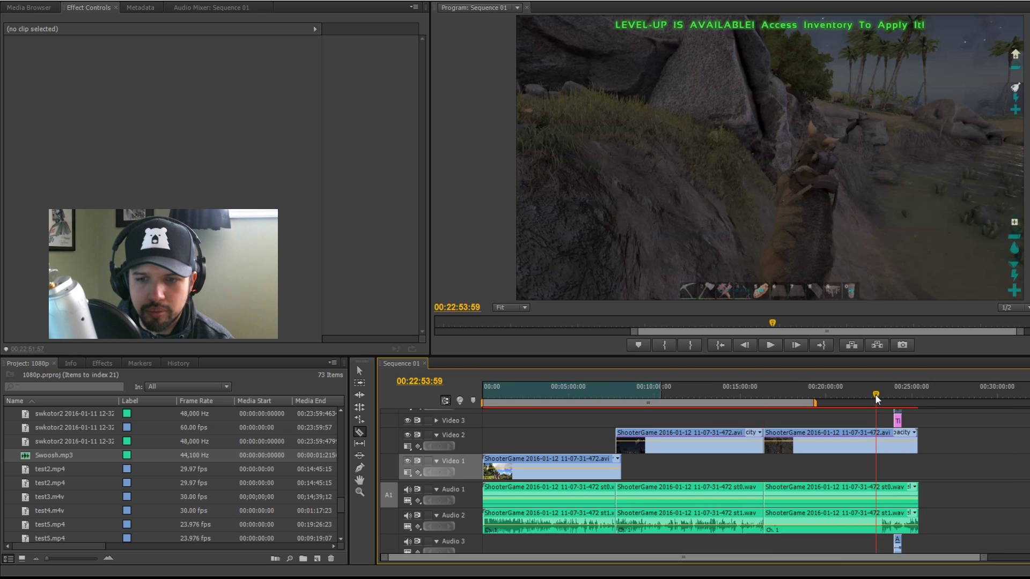
left_click_drag(874, 394, 882, 392)
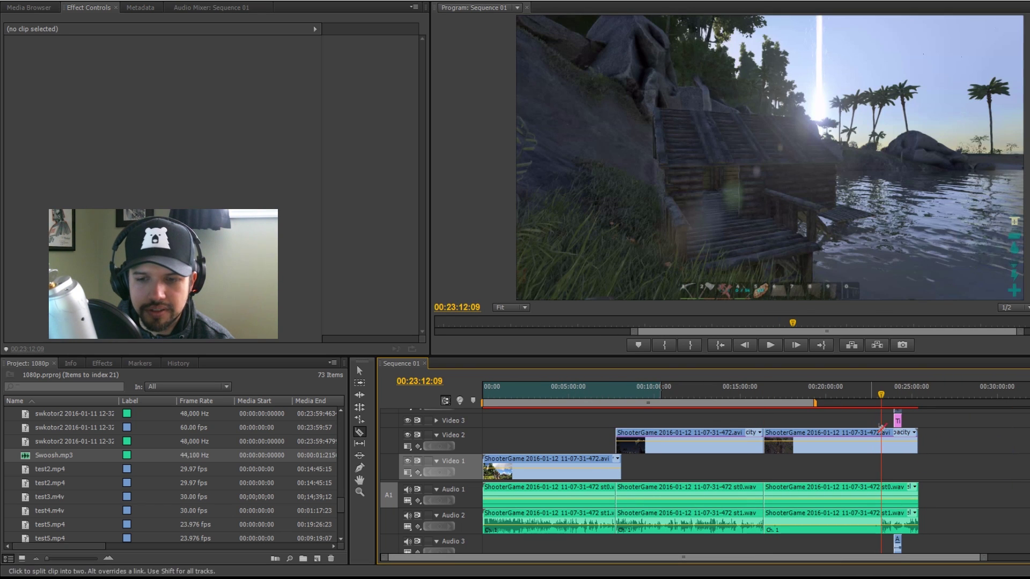
left_click_drag(985, 558, 873, 573)
key("=")
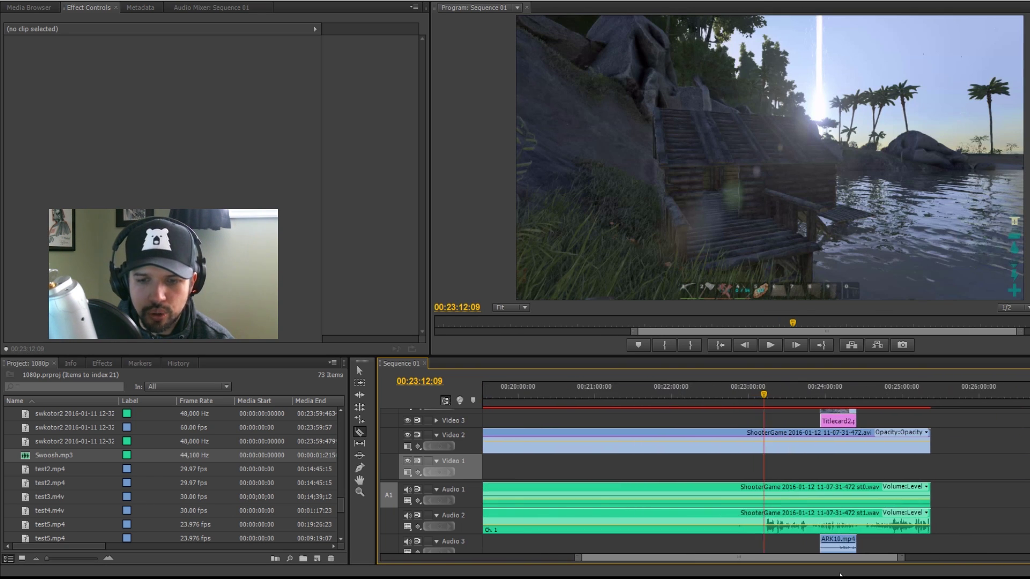
left_click(764, 520)
left_click(765, 495)
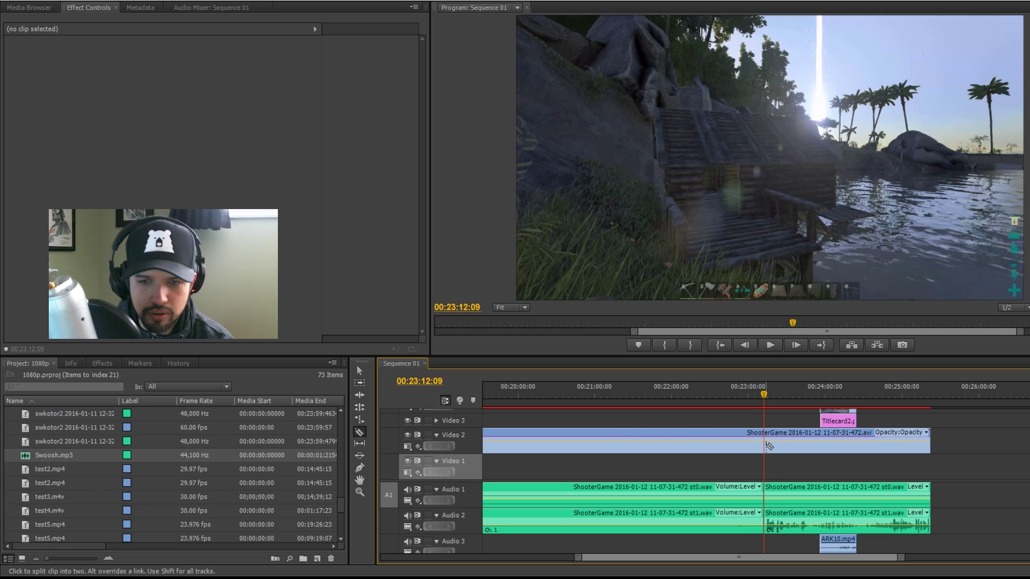
left_click(769, 446)
- Delete the silent section and slide the later footage left to overlap the cut
key("v")
left_click_drag(549, 416, 576, 518)
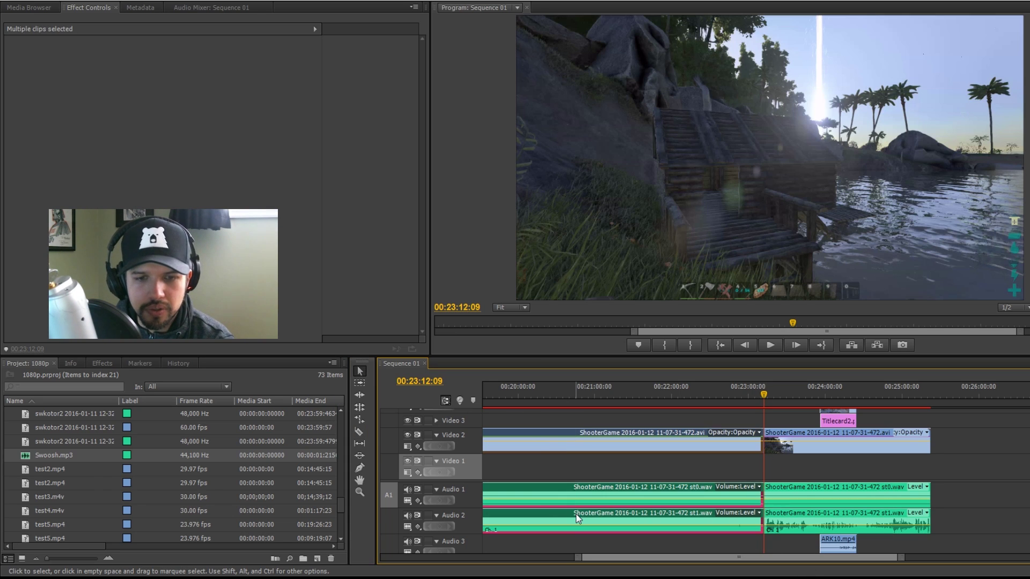
key("Delete")
left_click_drag(575, 558, 479, 557)
left_click_drag(717, 439, 776, 505)
left_click_drag(777, 437, 602, 438)
left_click_drag(621, 394, 595, 397)
left_click_drag(993, 559, 823, 560)
left_click(762, 345)
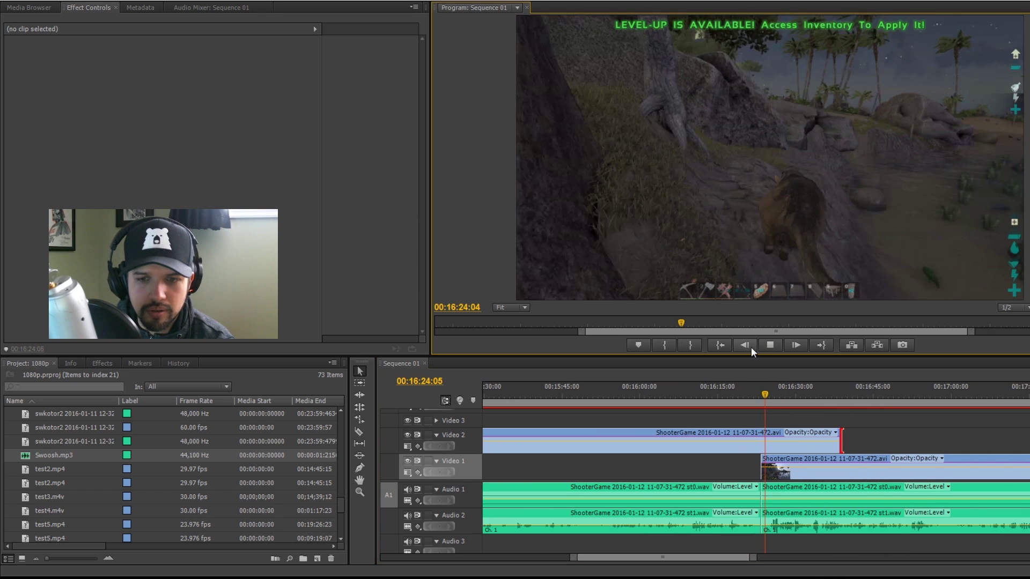
- Place Swoosh.mp3 on Audio 4 at the new cut
left_click_drag(765, 396, 761, 398)
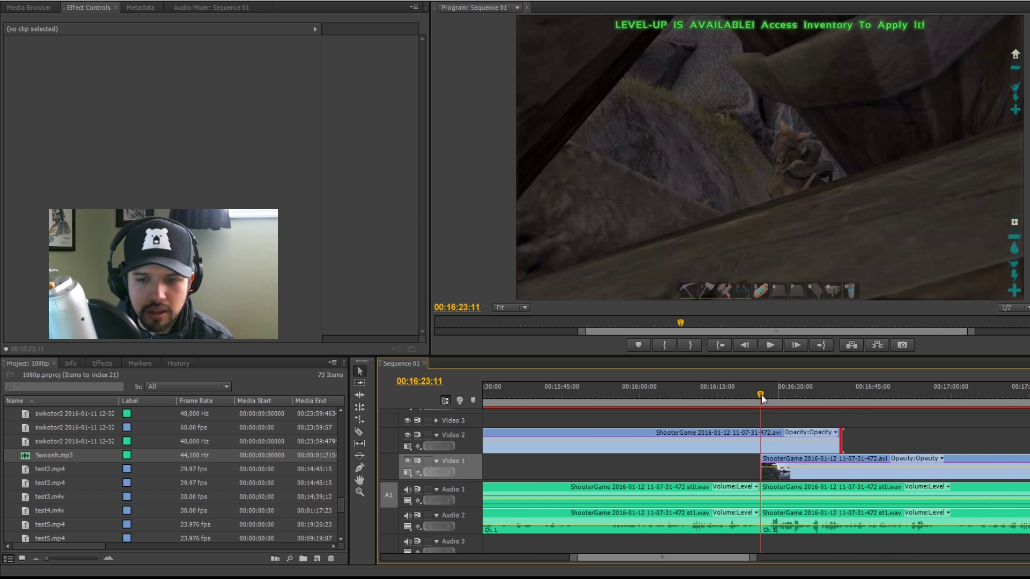
scroll(697, 515, "down", 5)
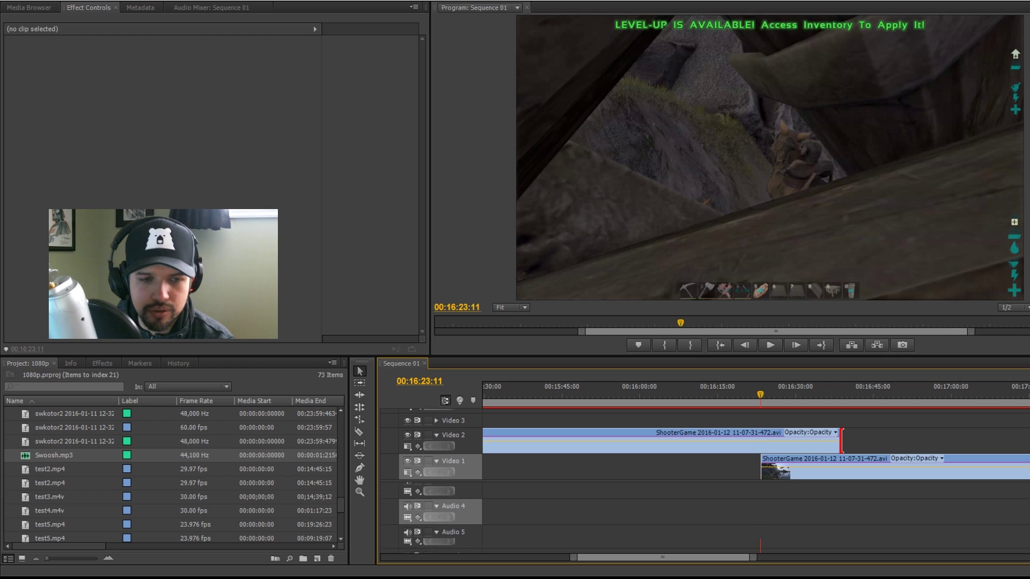
left_click_drag(74, 454, 764, 512)
- Add a second Linear Wipe effect to the upper Video 2 ShooterGame clip
left_click(790, 435)
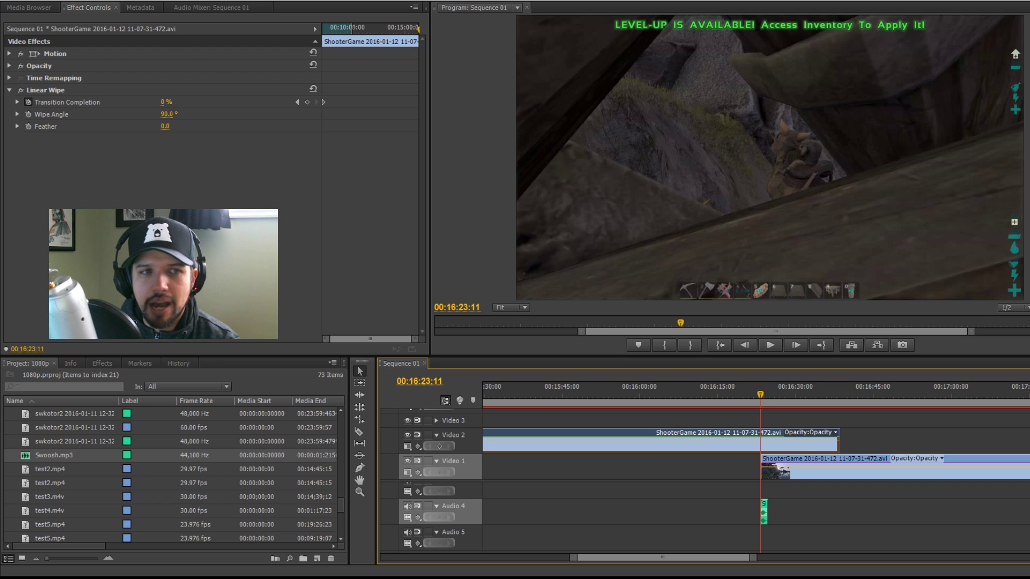
left_click(10, 92)
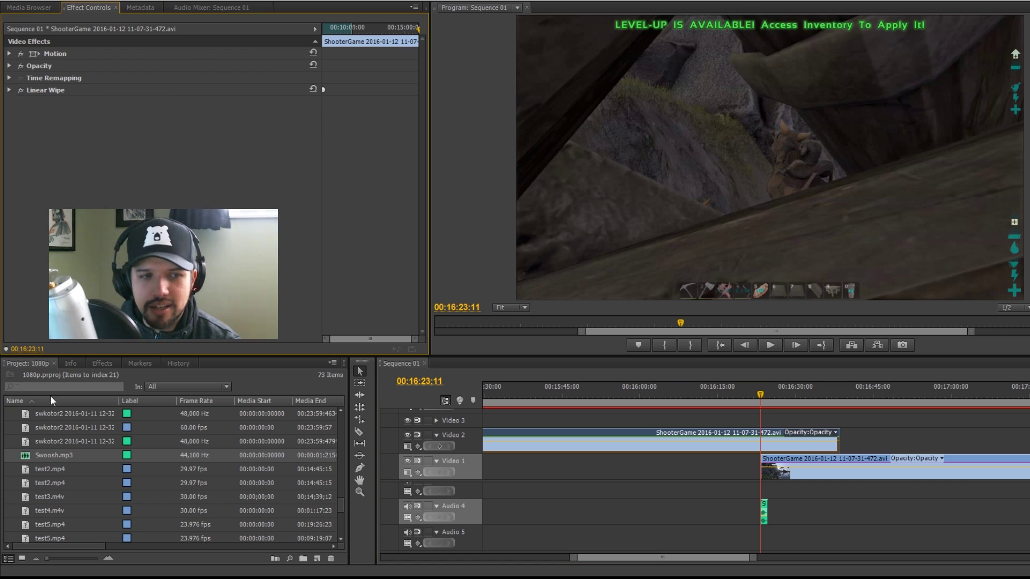
left_click(100, 364)
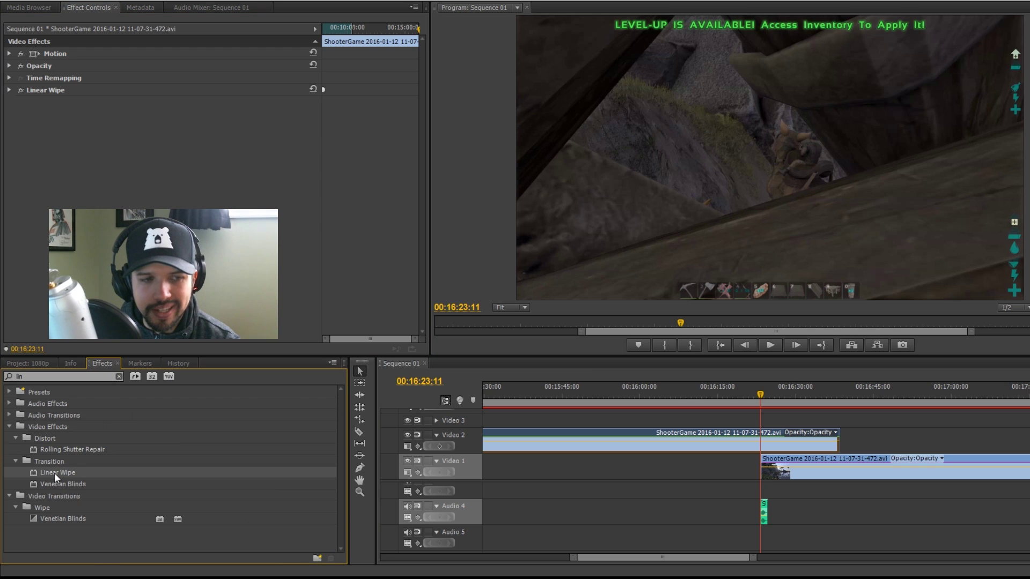
left_click_drag(57, 476, 635, 450)
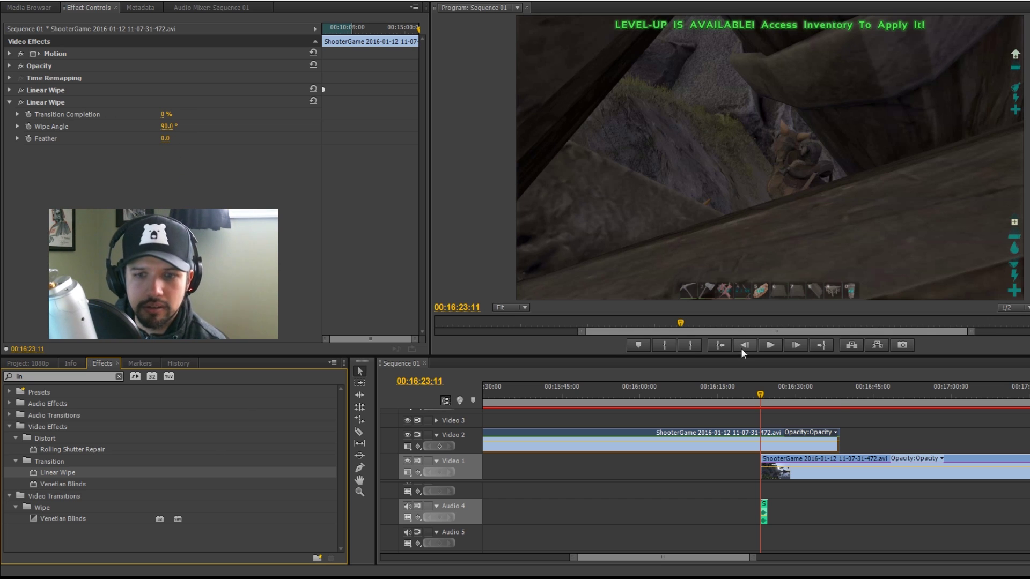
- Preview a few frames past the cut, then step back to the cut
scroll(440, 515, "up", 3)
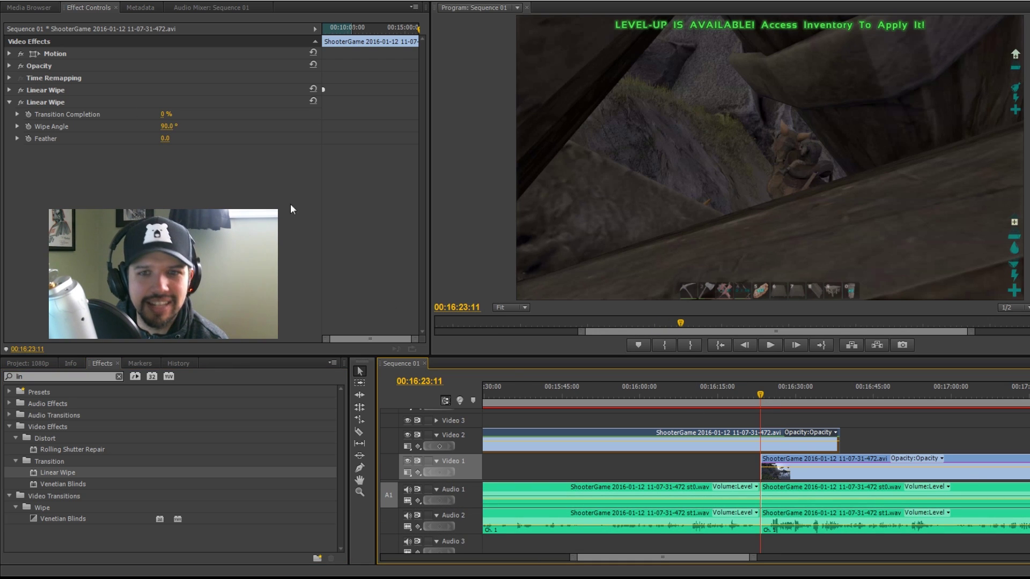
left_click(796, 345)
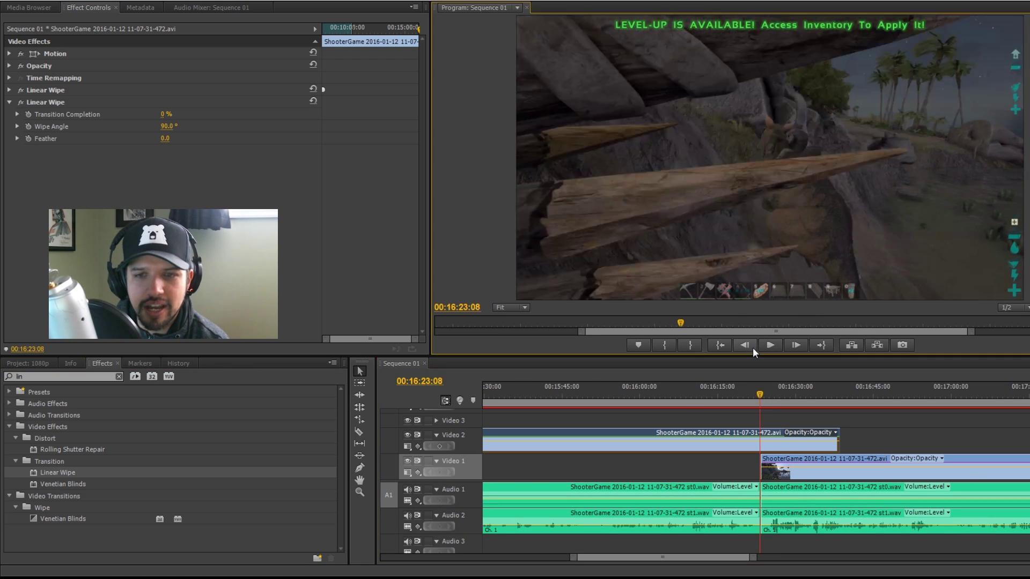
left_click(797, 345)
left_click(796, 345)
left_click(796, 345)
left_click(796, 345)
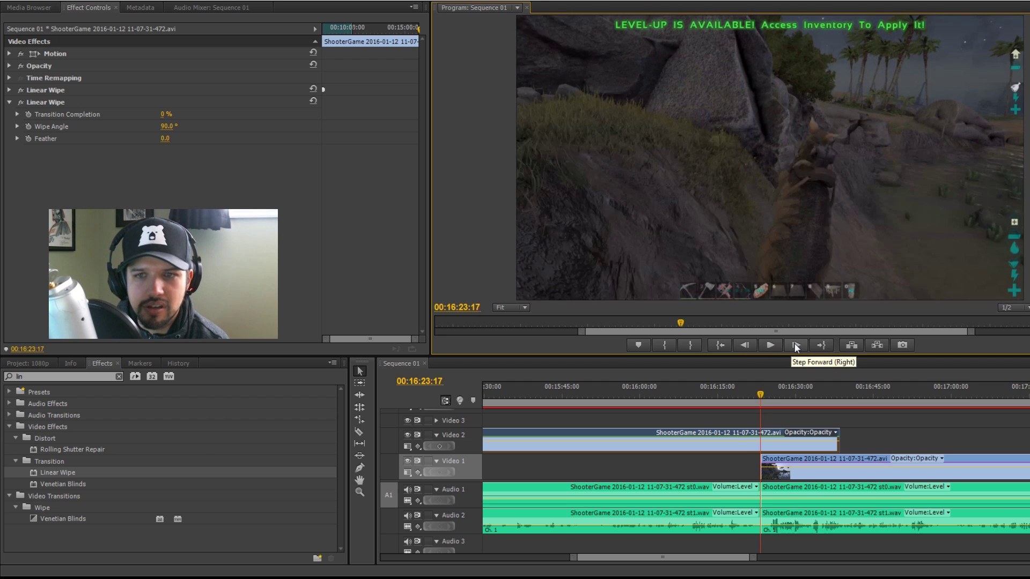
left_click(797, 345)
left_click(797, 345)
left_click(796, 345)
left_click(796, 345)
left_click(796, 345)
left_click(796, 345)
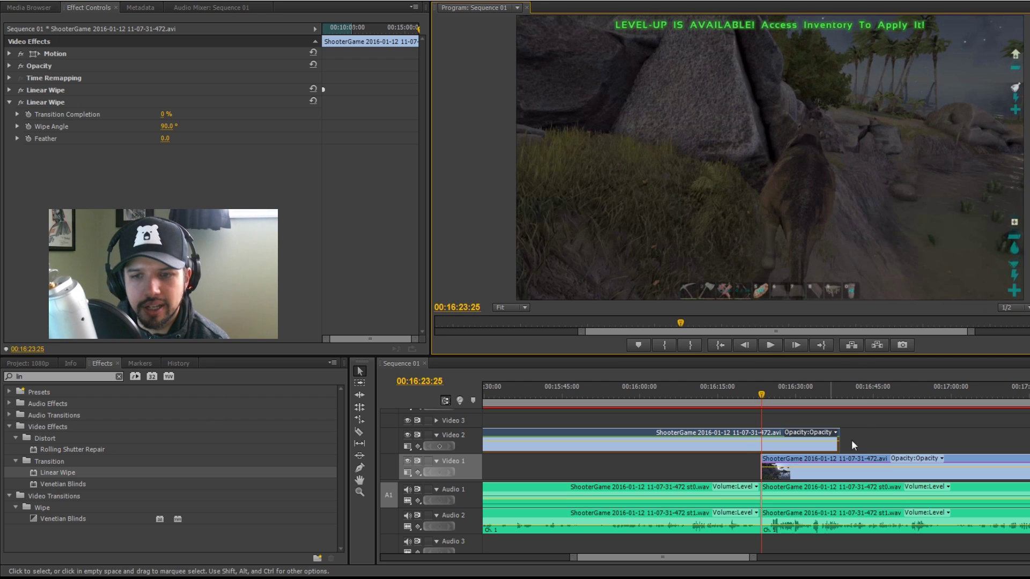
left_click(744, 345)
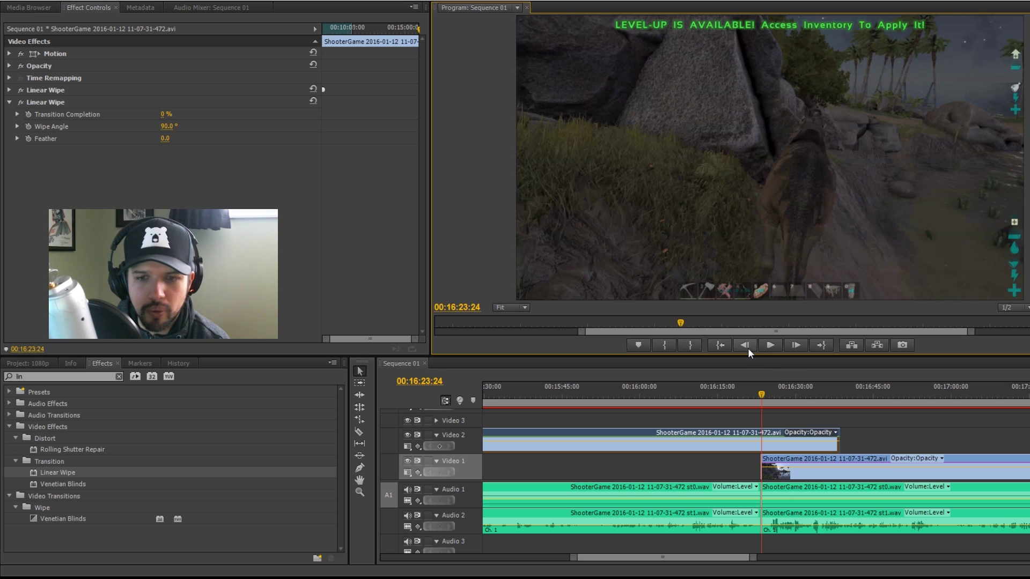
left_click(745, 345)
left_click(744, 345)
- Keyframe Transition Completion from 0% at the cut to 100% a few frames later, and save the project
left_click(29, 115)
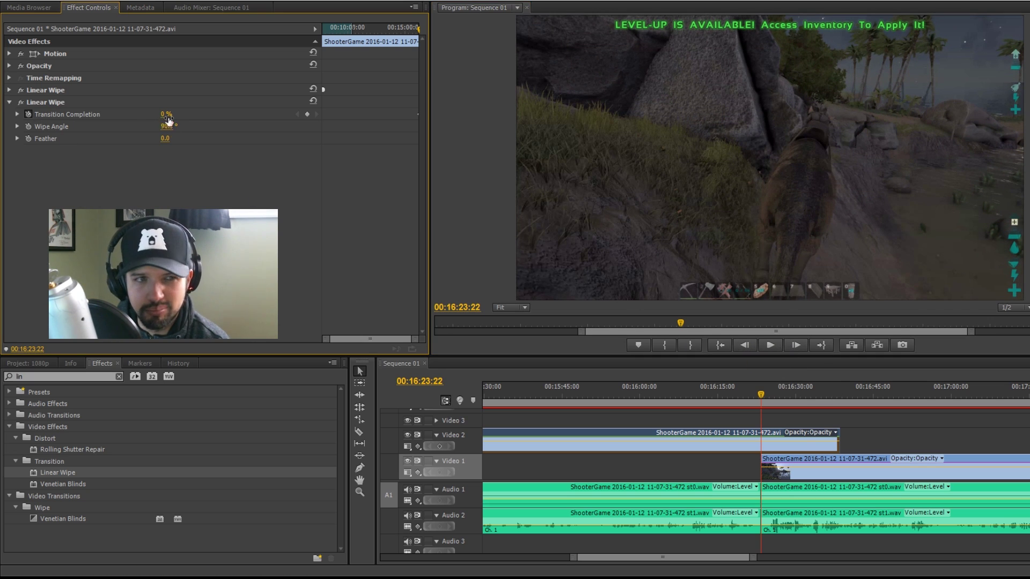
left_click(795, 345)
left_click(795, 345)
left_click(796, 345)
left_click(796, 345)
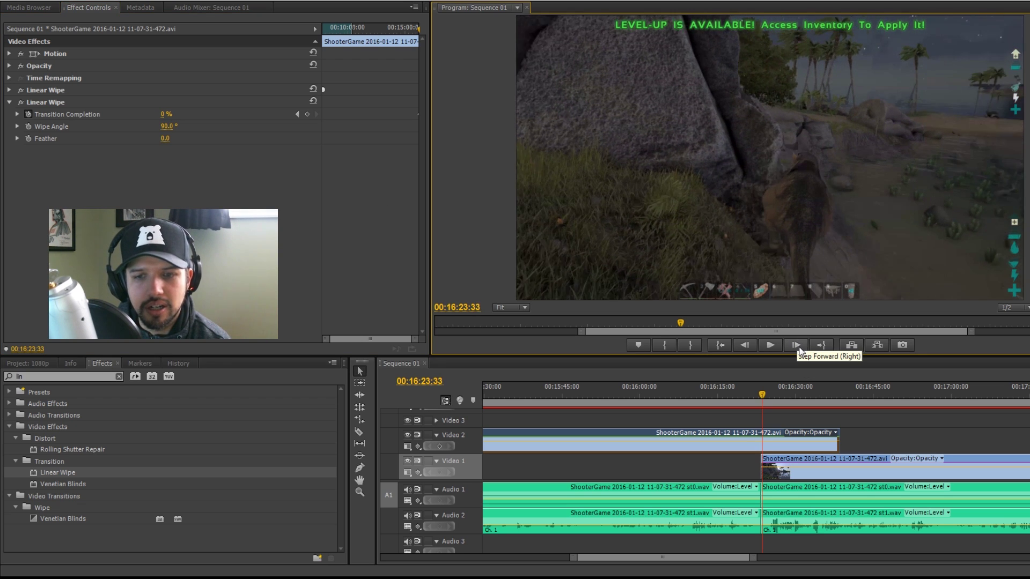
left_click(798, 348)
left_click(799, 348)
left_click(799, 349)
left_click(799, 348)
left_click(799, 348)
key("ctrl+s")
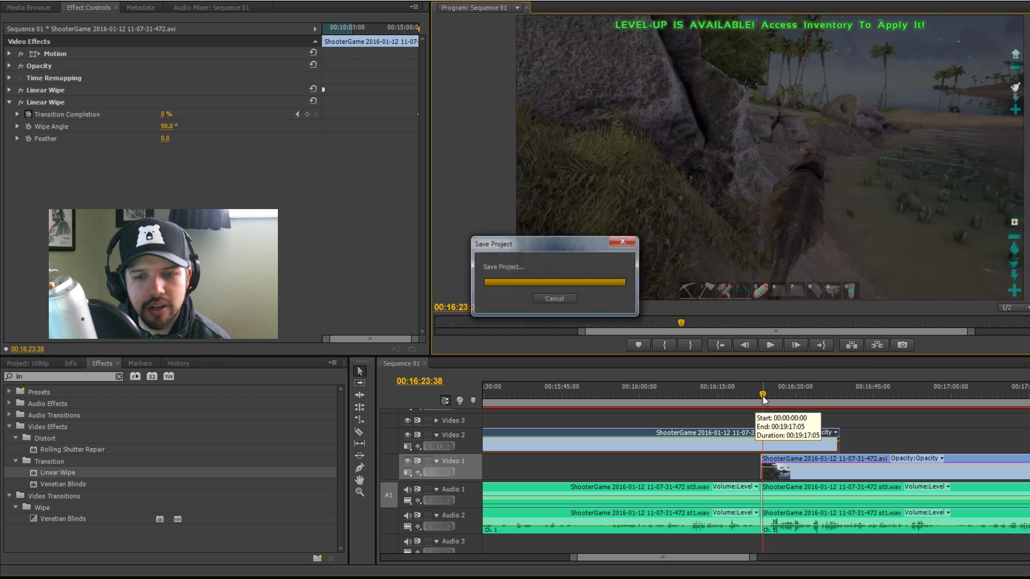
left_click_drag(765, 399, 766, 400)
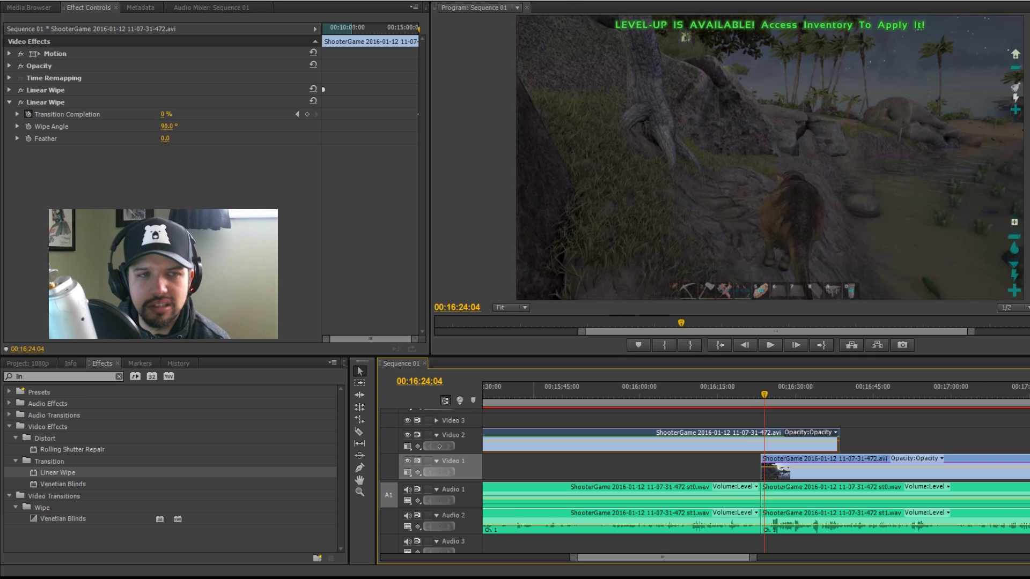
left_click_drag(163, 111, 216, 111)
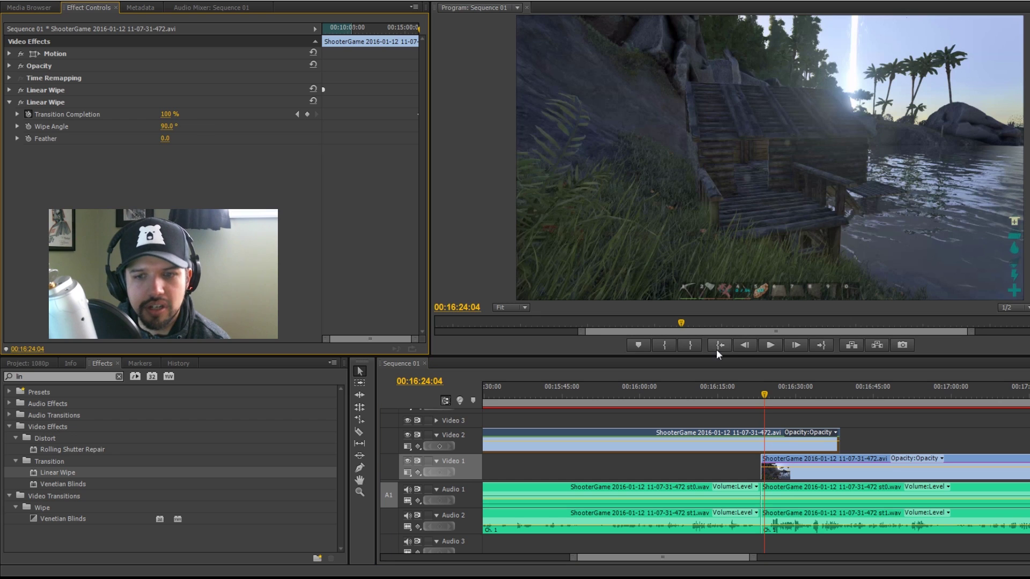
- Play back the second wipe around 00:16:24 to review it
left_click_drag(765, 394, 752, 396)
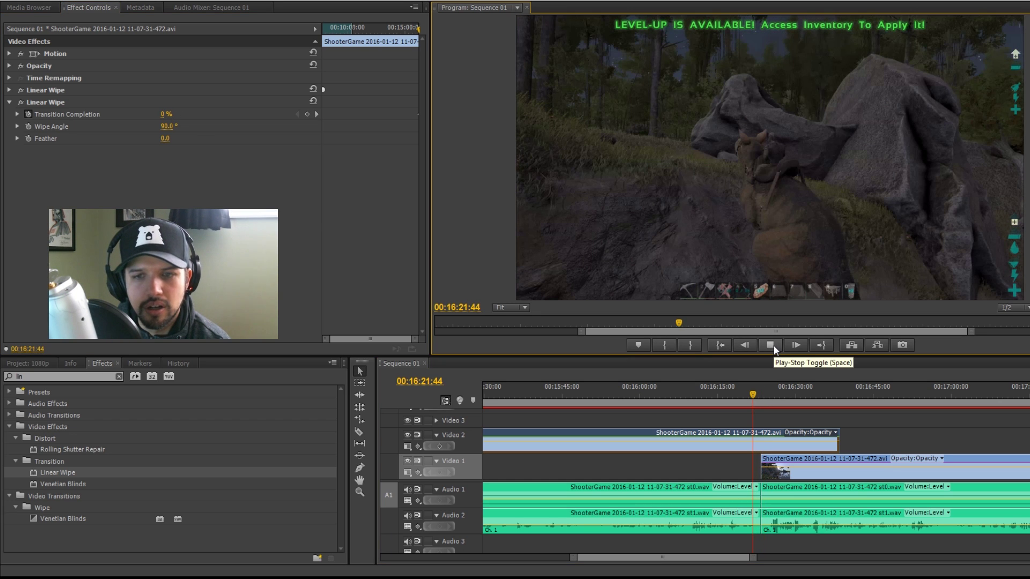
left_click(773, 348)
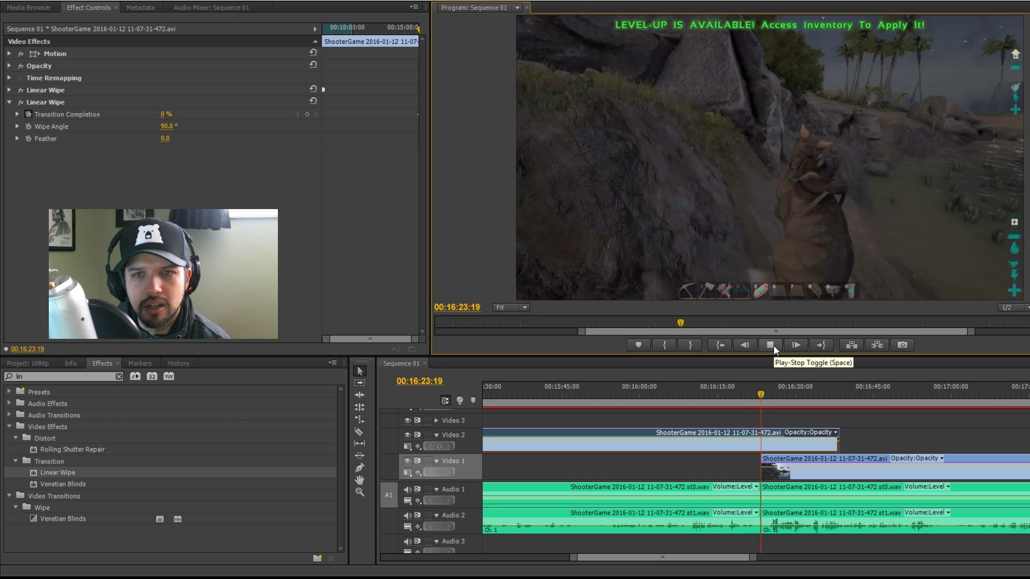
left_click(770, 398)
left_click_drag(770, 398, 761, 401)
- Turn off the Transition Completion stopwatch and confirm deleting the old wipe keyframes
left_click(33, 119)
left_click(34, 120)
left_click(586, 295)
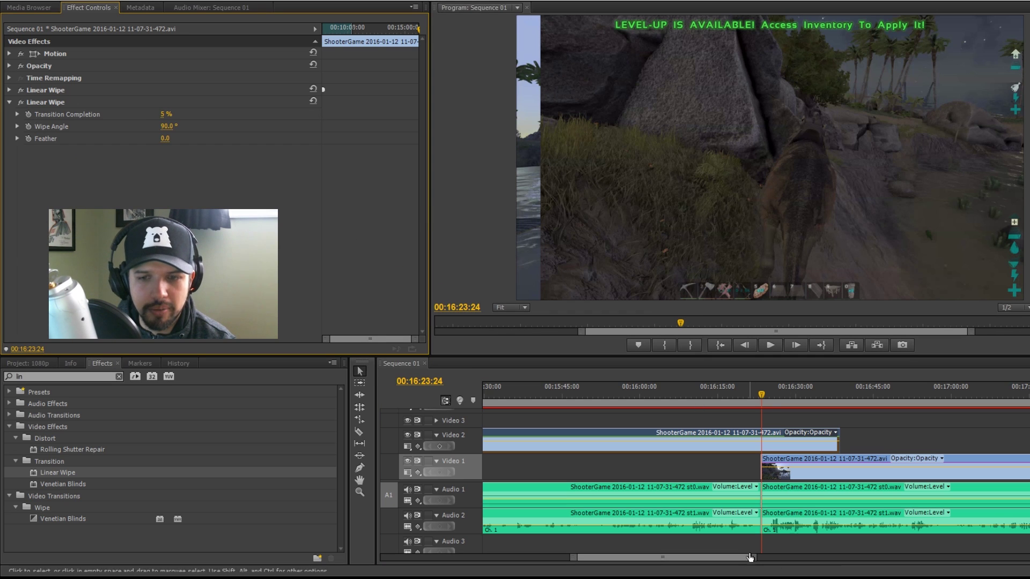
- Add a 0% Transition Completion keyframe at 00:16:23:16
left_click(751, 347)
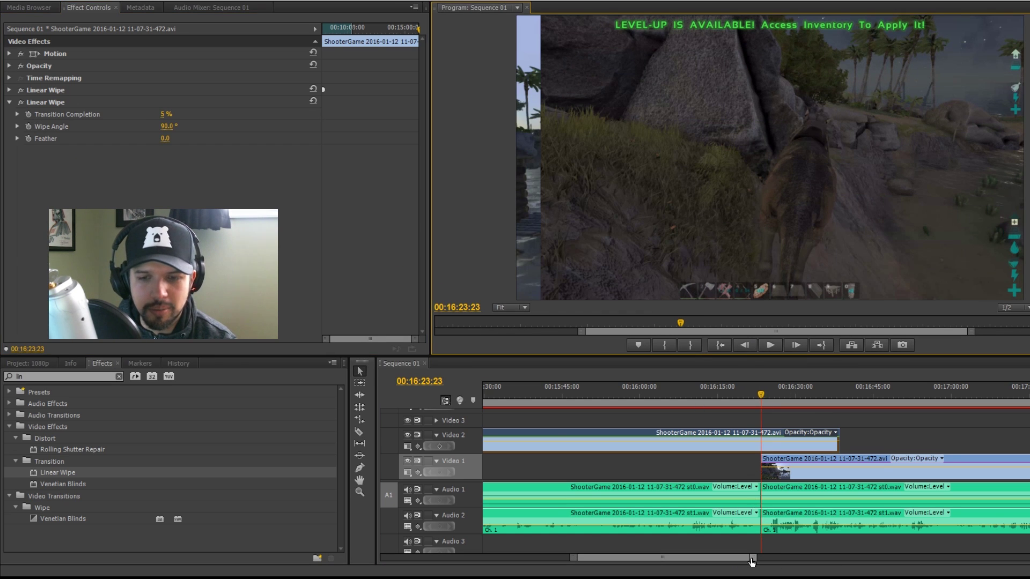
left_click_drag(752, 558, 670, 558)
left_click(740, 395)
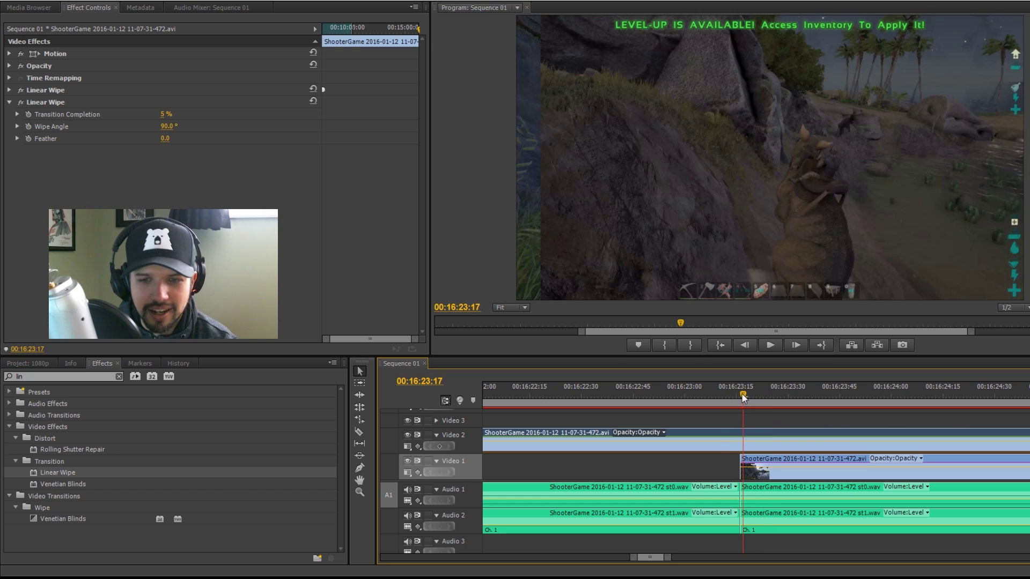
left_click(29, 114)
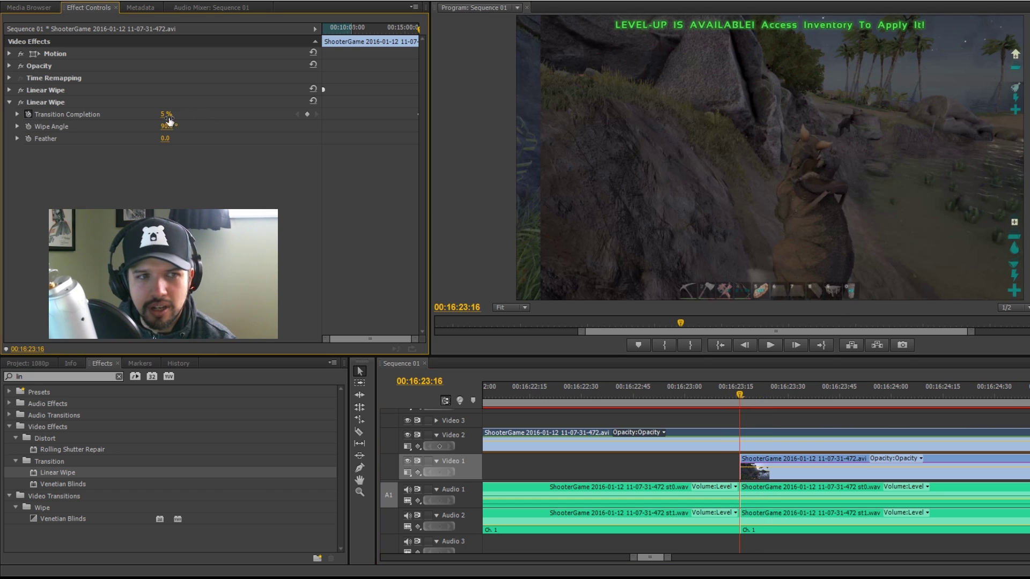
left_click(168, 116)
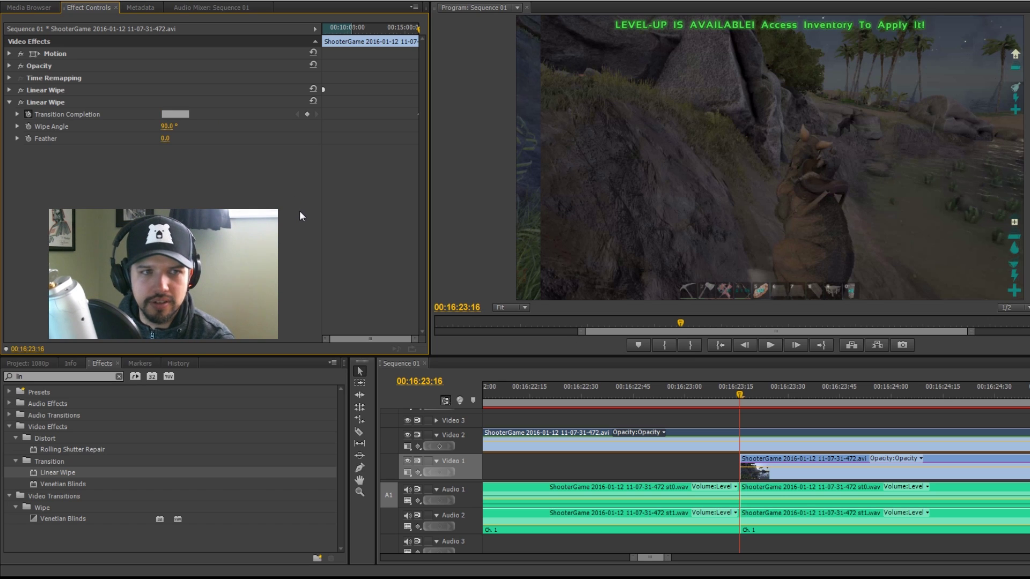
left_click(799, 349)
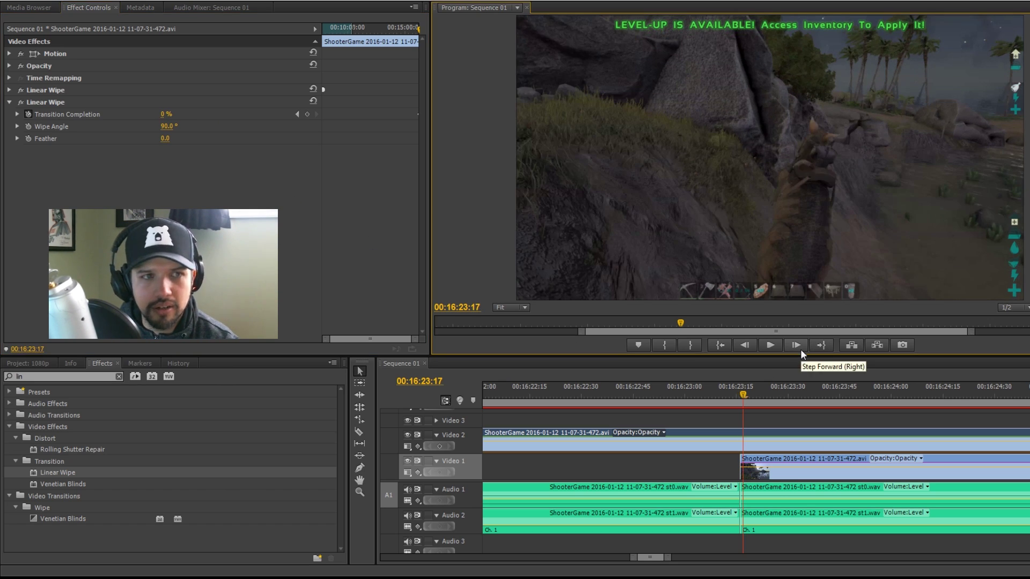
- Step forward a few frames and raise Transition Completion to complete the wipe
left_click(802, 350)
left_click(803, 350)
left_click(802, 350)
left_click(803, 350)
left_click(803, 350)
left_click(802, 350)
left_click(803, 350)
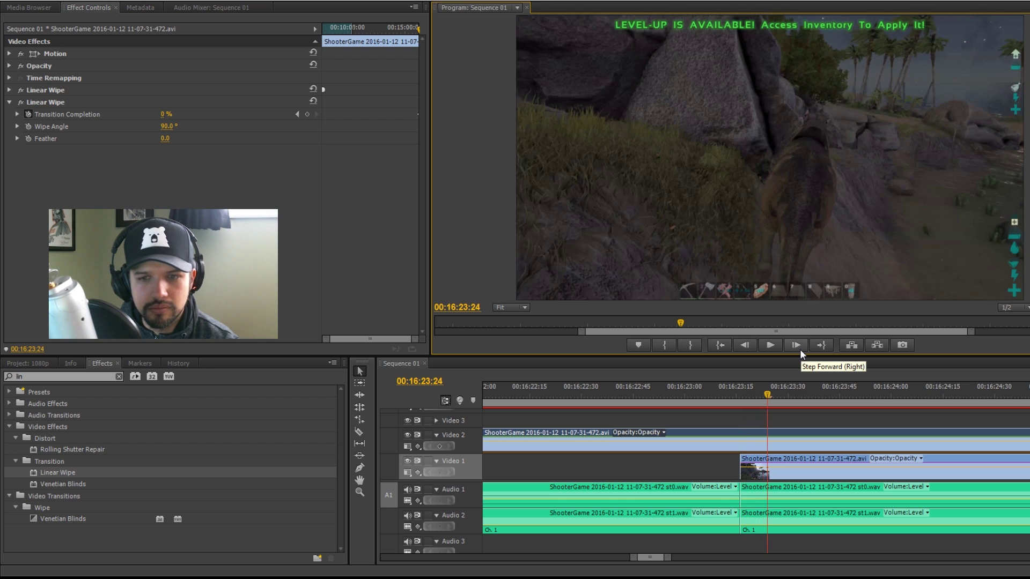
left_click(803, 349)
left_click(803, 350)
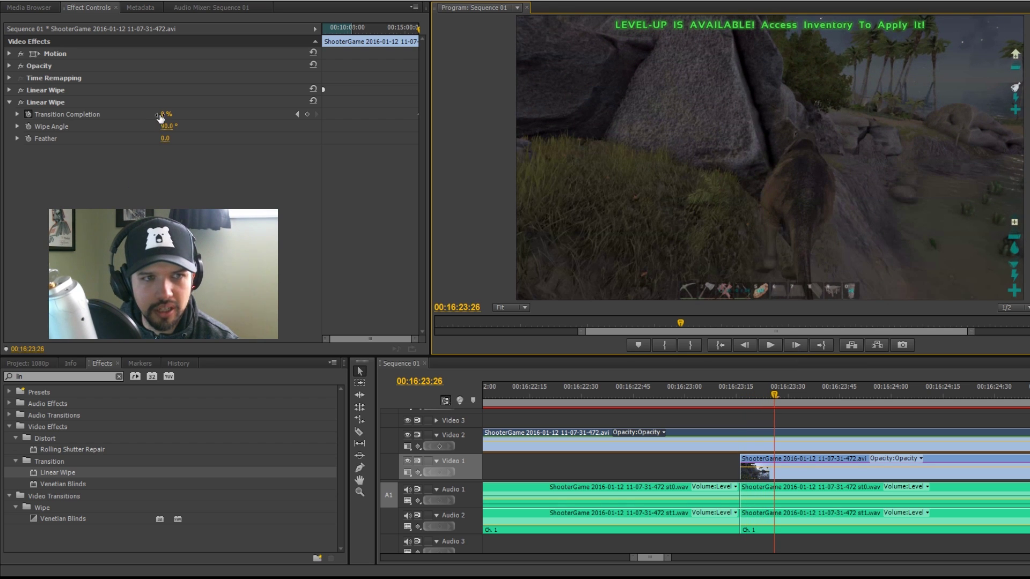
mouse_move(161, 117)
left_mouse_down()
mouse_move(182, 117)
mouse_move(163, 115)
left_mouse_up()
- Play back the wipe from 00:16:23:10, then park the playhead at 00:16:23:24
left_click(723, 395)
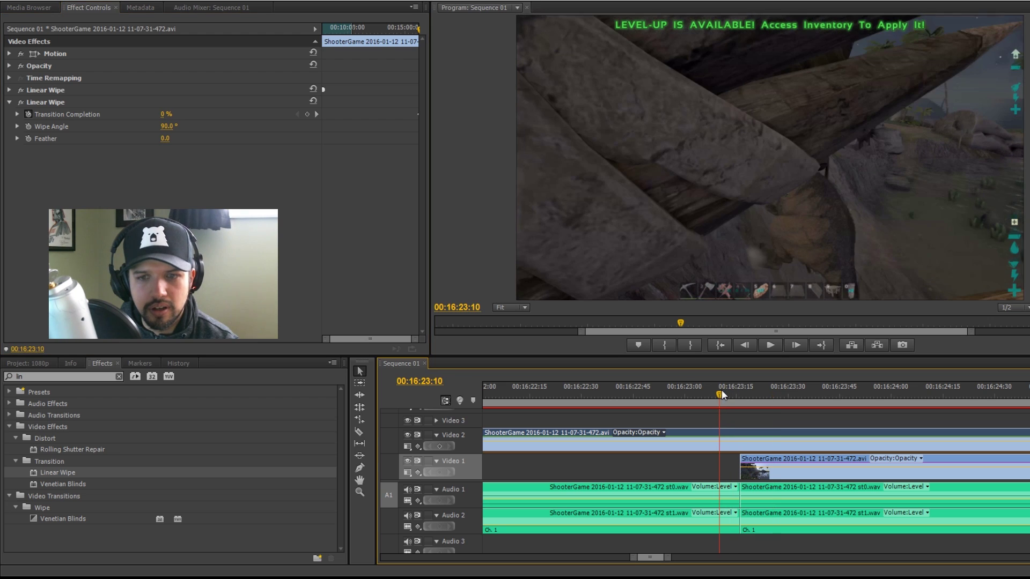
left_click(771, 346)
left_click(771, 346)
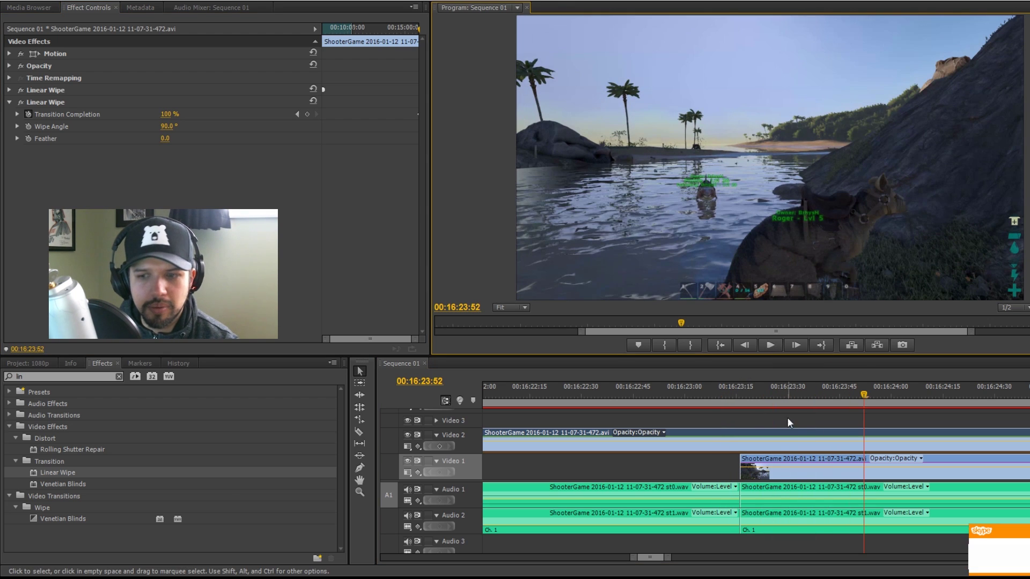
left_click_drag(789, 409, 781, 406)
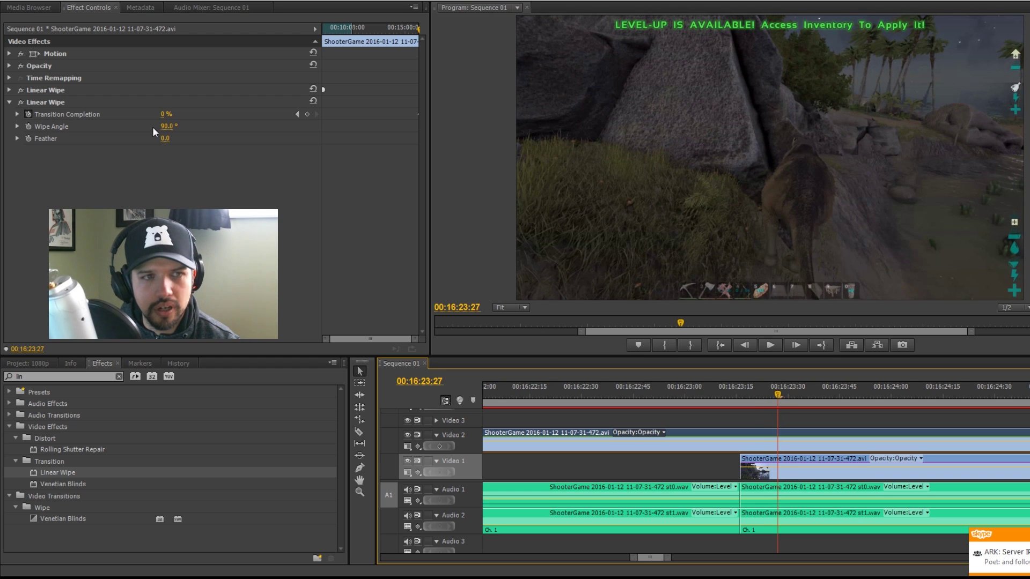
- Keyframe Transition Completion at 100% on this frame, then play back the finished wipe
left_click_drag(164, 114, 488, 346)
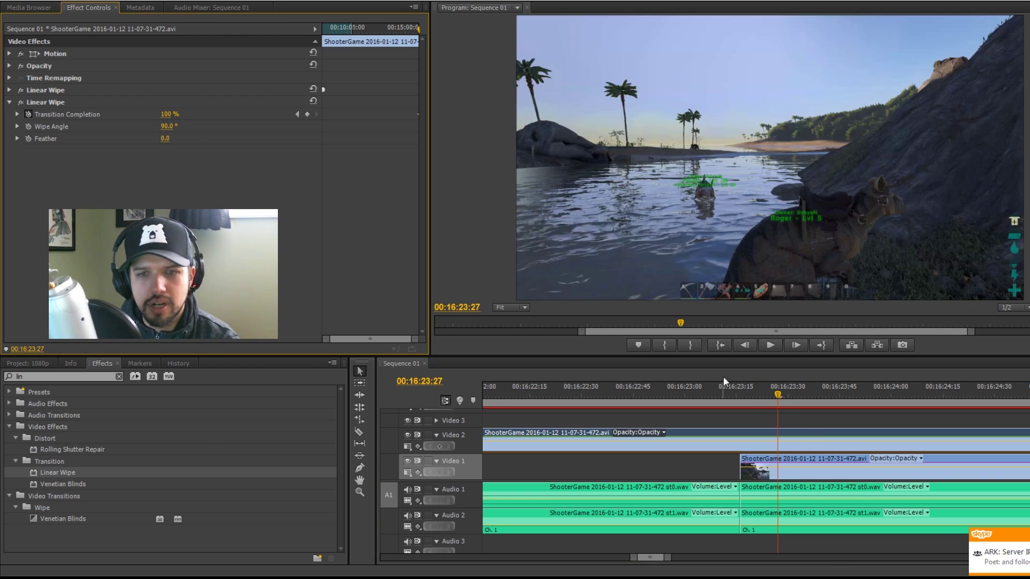
left_click(770, 345)
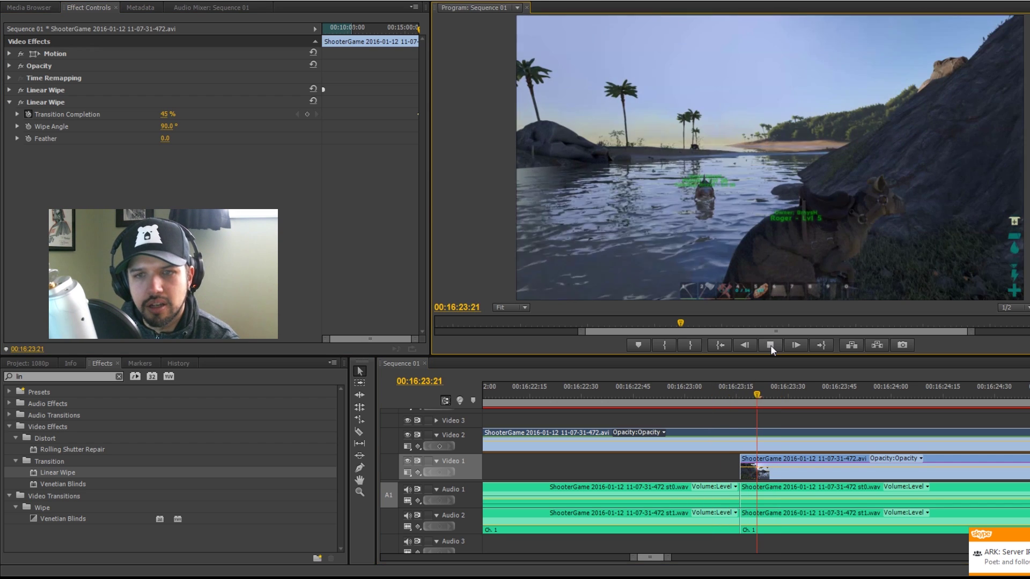
left_click(771, 346)
left_click_drag(668, 558, 965, 559)
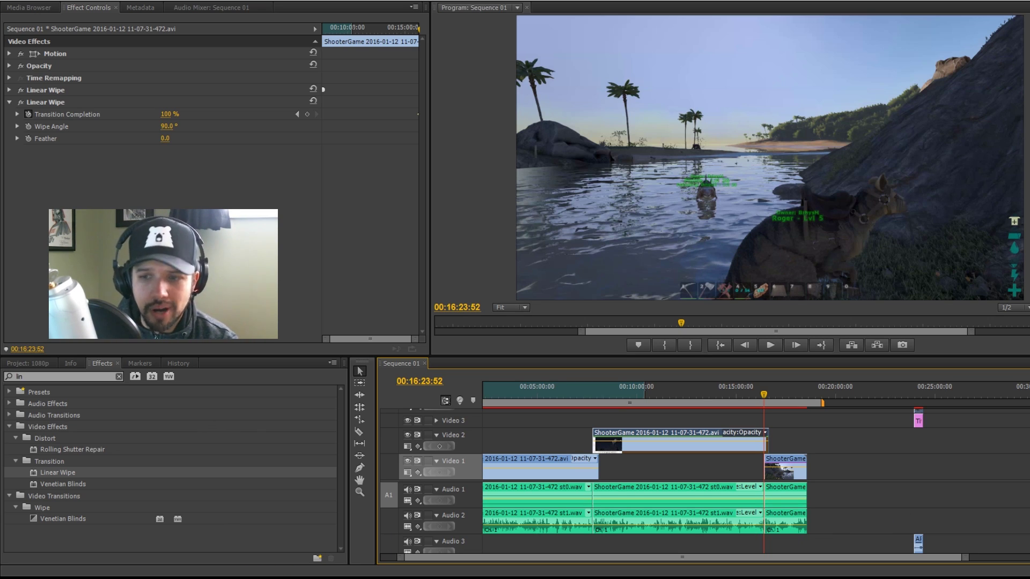
- Marquee-select the clips stacked on Video 3–5 and Audio 4–5 near 00:25:00
scroll(660, 445, "up", 3)
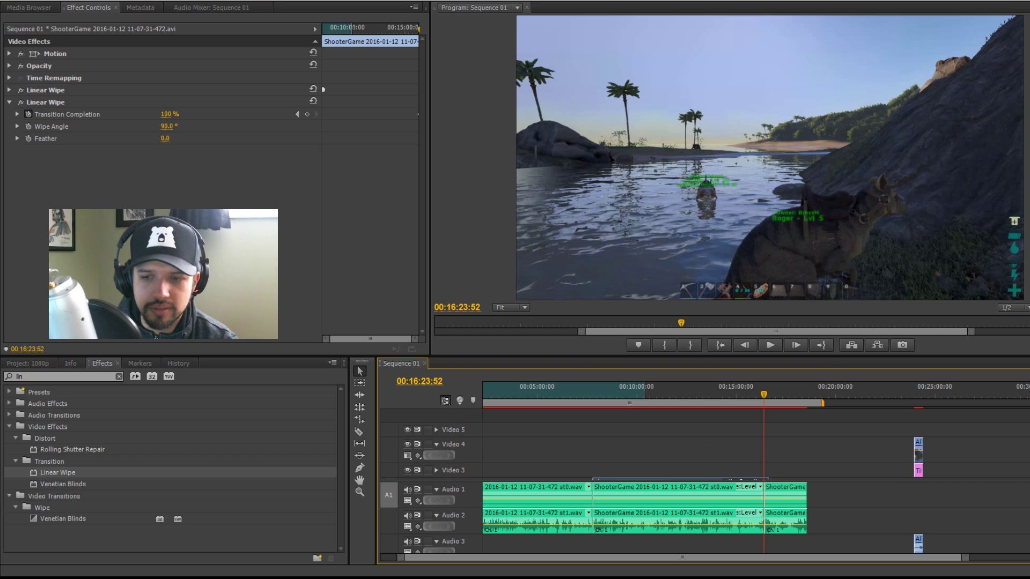
scroll(1002, 538, "down", 3)
left_click_drag(881, 423, 884, 425)
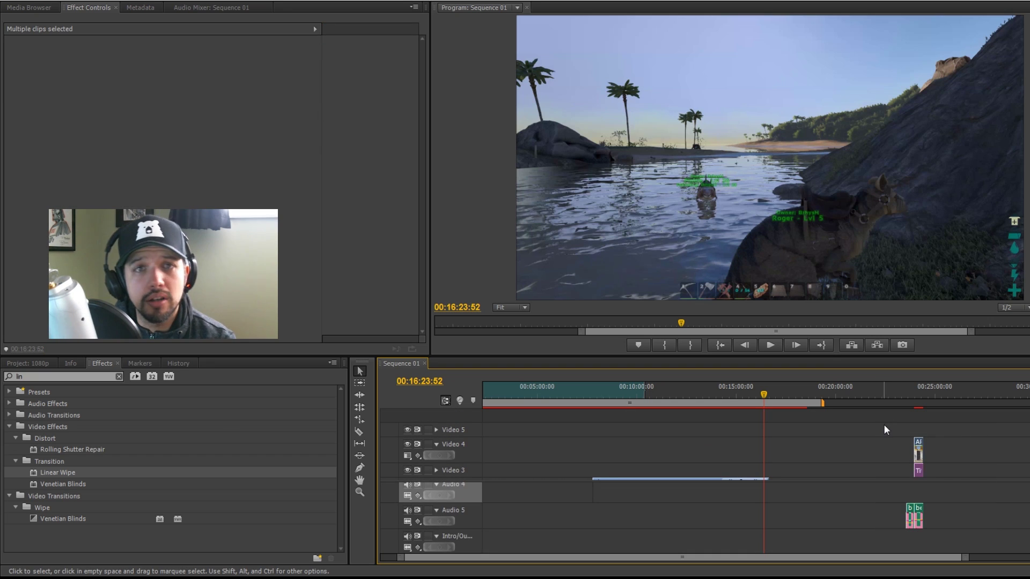